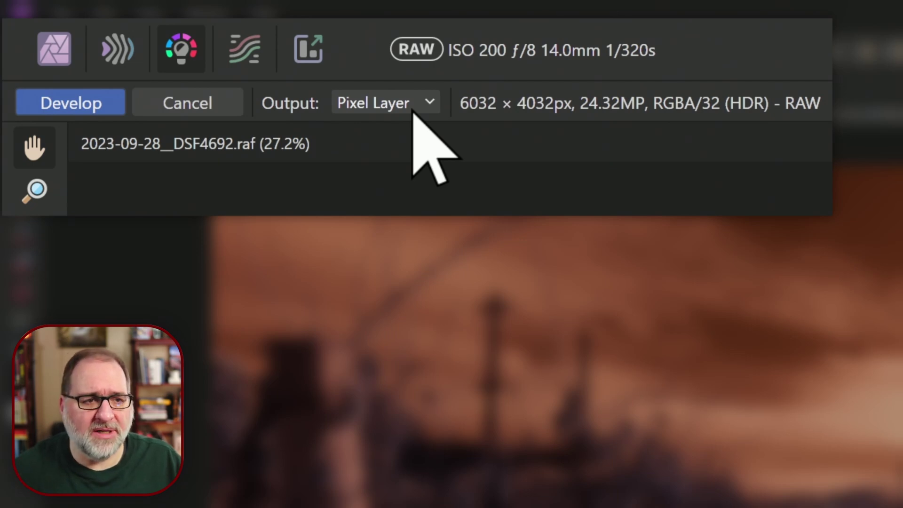
Set the RAW development output to RAW Layer (Embedded)
{"action": "left_click", "coordinate": [414, 113]}
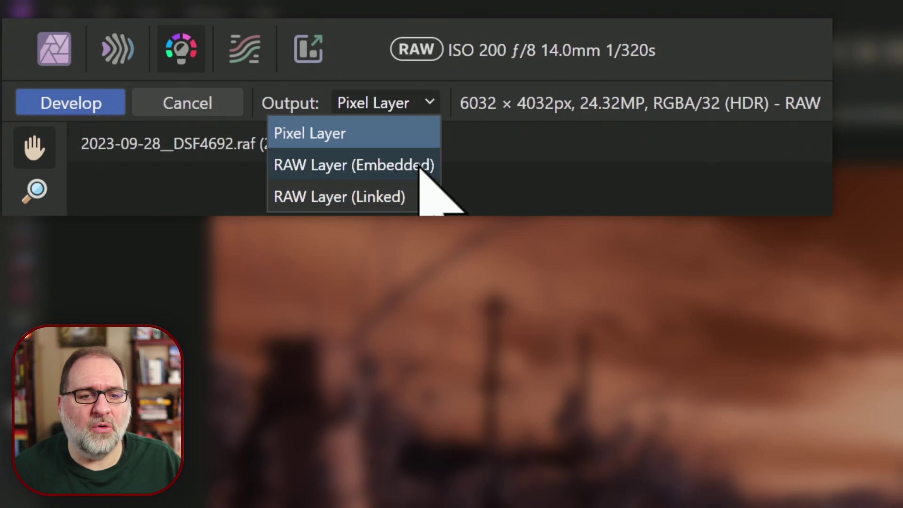
{"action": "left_click", "coordinate": [421, 168]}
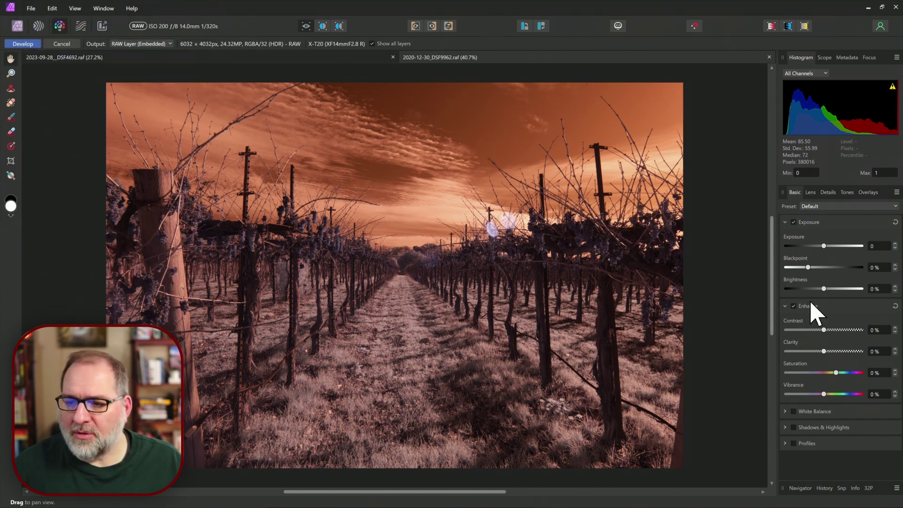
Enable White Balance and sample the sky as the white point (25000 K, tint 100%)
{"action": "left_click", "coordinate": [794, 412]}
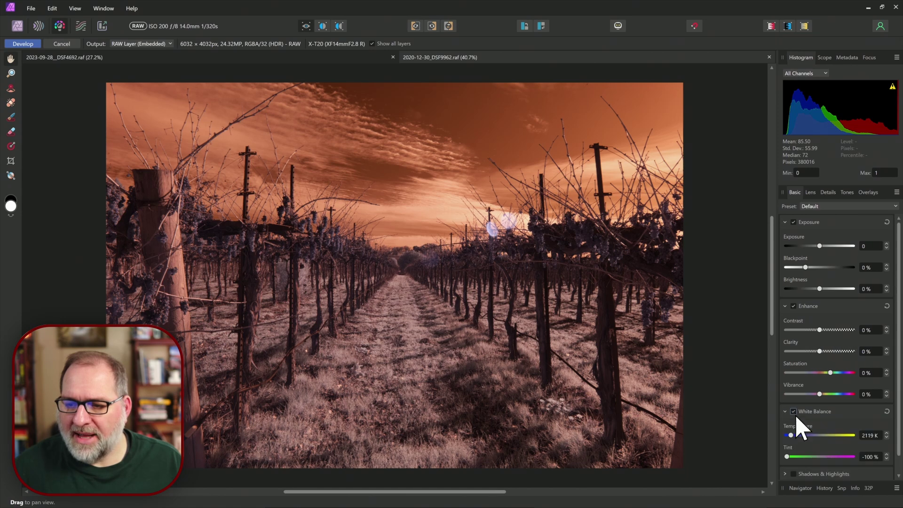
{"action": "left_click", "coordinate": [785, 305]}
{"action": "left_click", "coordinate": [785, 221]}
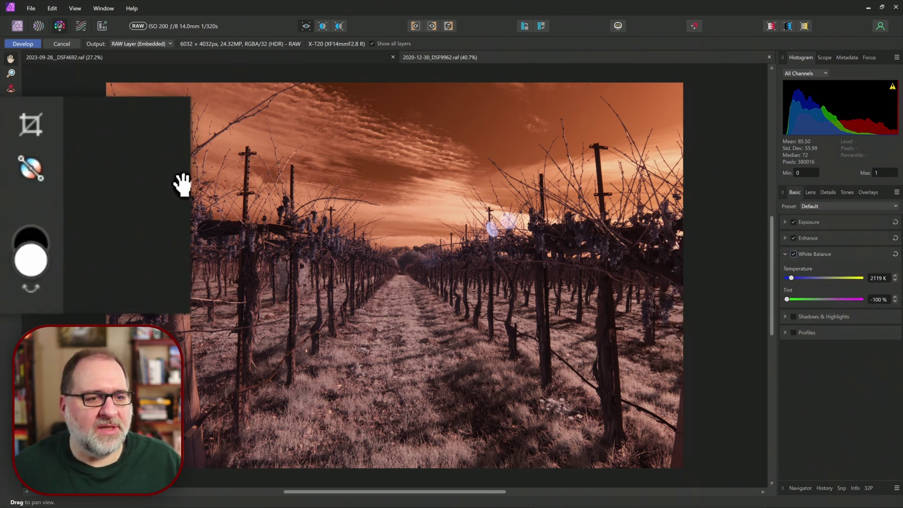
{"action": "left_click", "coordinate": [28, 170]}
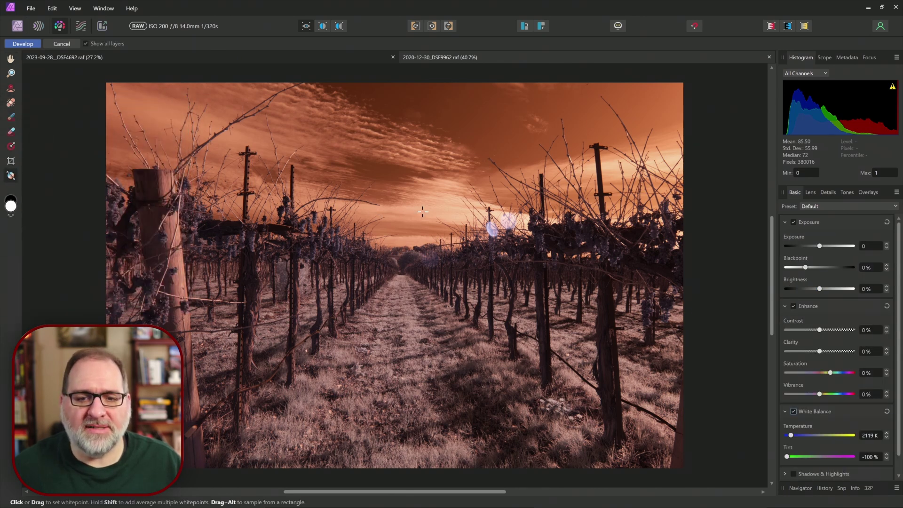
{"action": "left_click", "coordinate": [422, 211]}
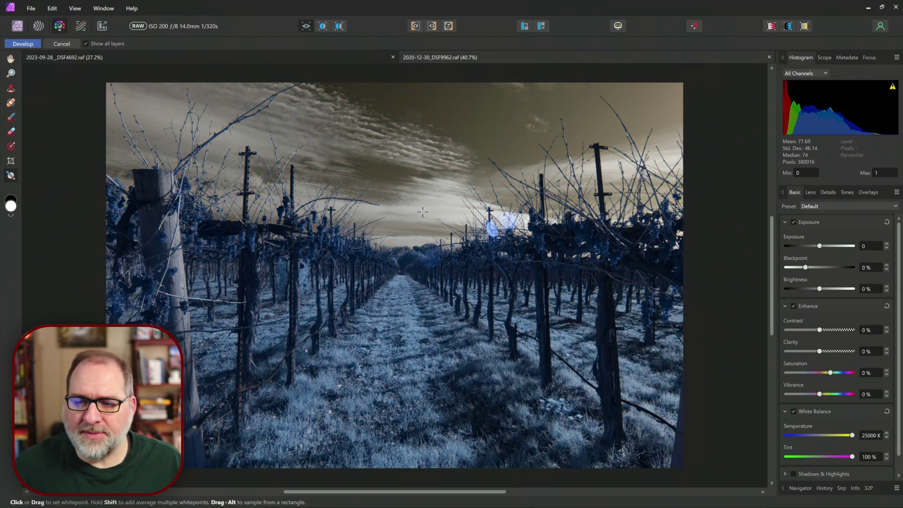
Raise exposure to 1.064 and add contrast 8%, clarity 17%, saturation 7%, vibrance 6%
{"action": "left_click_drag", "start_coordinate": [819, 245], "coordinate": [823, 246]}
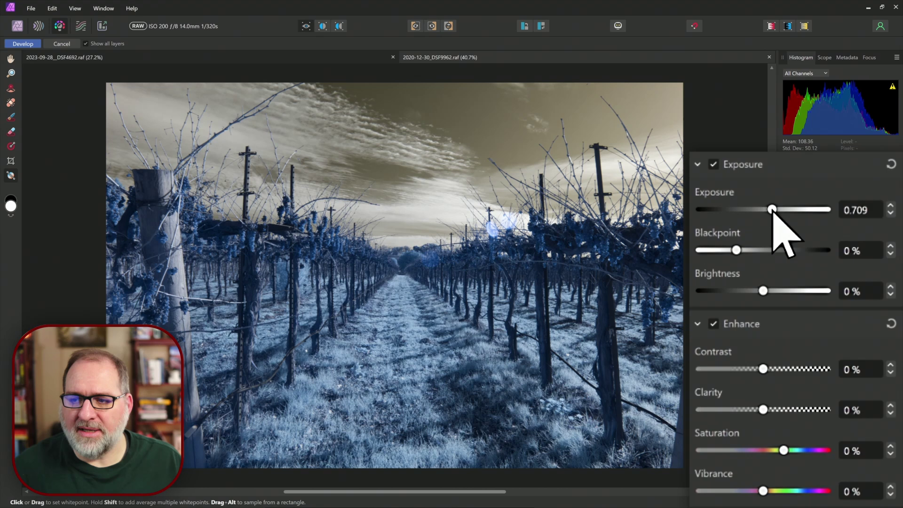
{"action": "left_click_drag", "start_coordinate": [774, 212], "coordinate": [776, 211]}
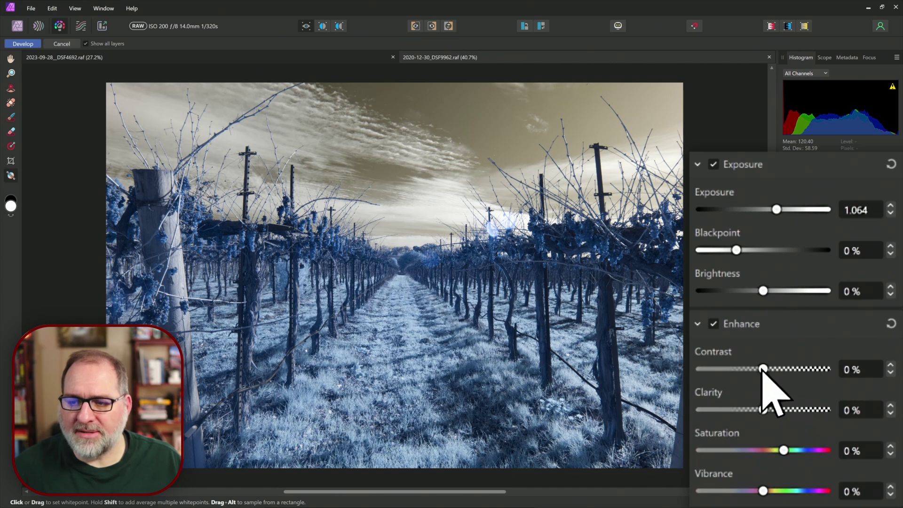
{"action": "left_click_drag", "start_coordinate": [762, 369], "coordinate": [772, 369]}
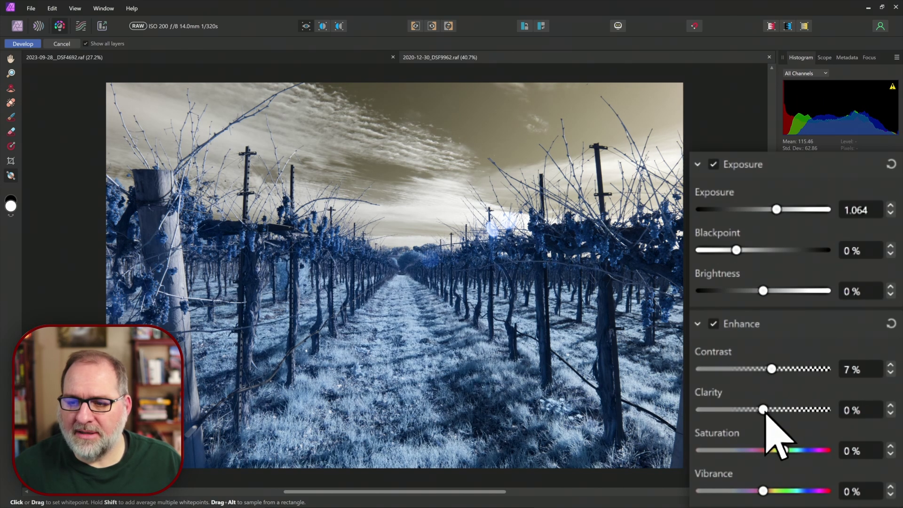
{"action": "left_click_drag", "start_coordinate": [764, 409], "coordinate": [774, 409]}
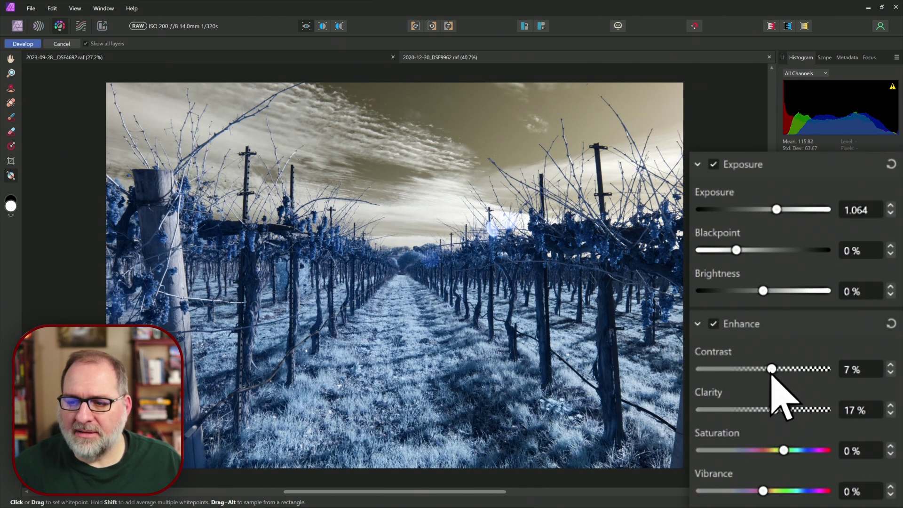
{"action": "left_click_drag", "start_coordinate": [771, 369], "coordinate": [774, 369]}
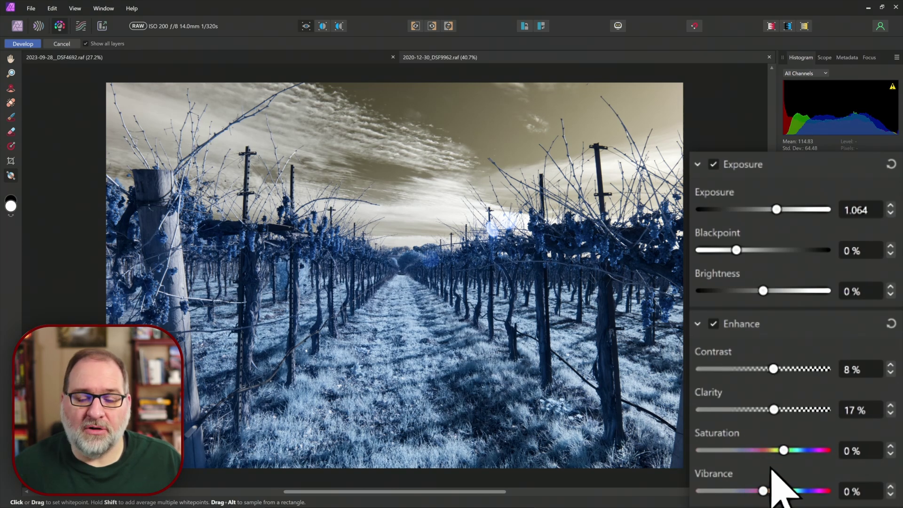
{"action": "left_click_drag", "start_coordinate": [783, 450], "coordinate": [789, 450]}
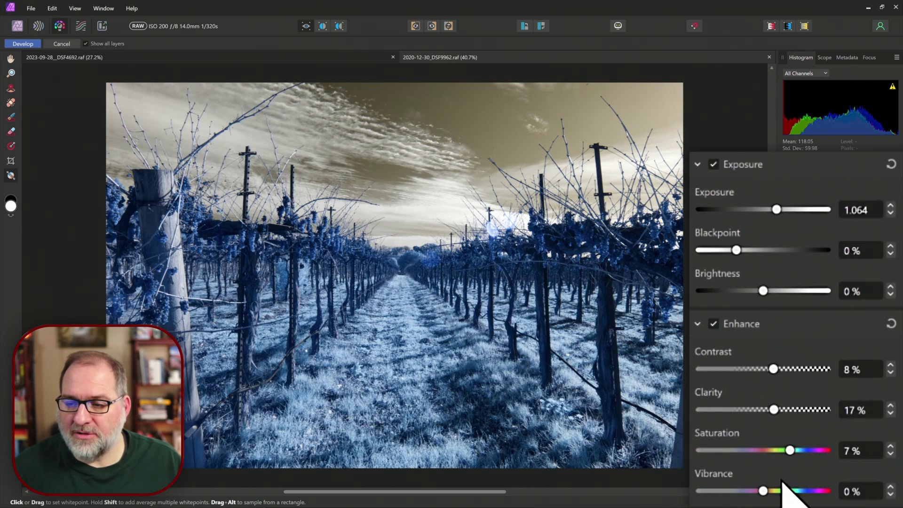
{"action": "left_click_drag", "start_coordinate": [763, 490], "coordinate": [771, 491]}
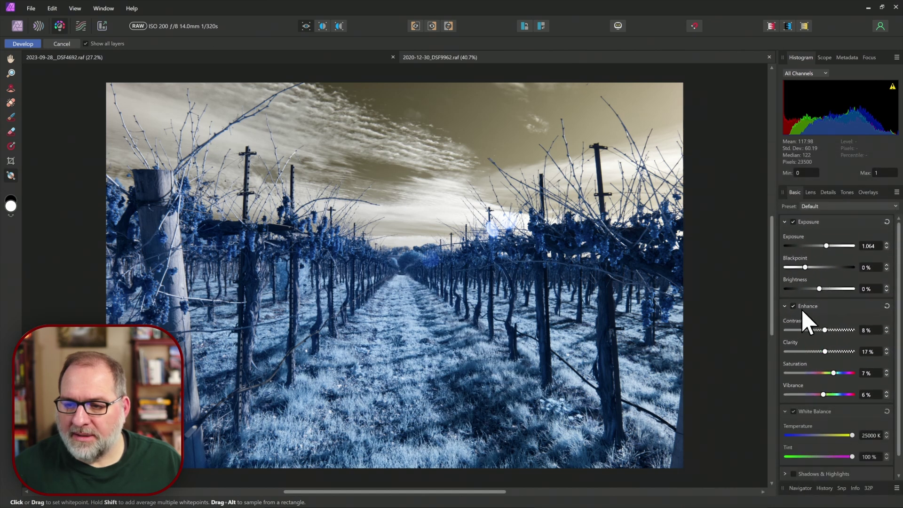
Enable Shadows & Highlights, lifting shadows to 23% and highlights to −50%
{"action": "left_click", "coordinate": [785, 412]}
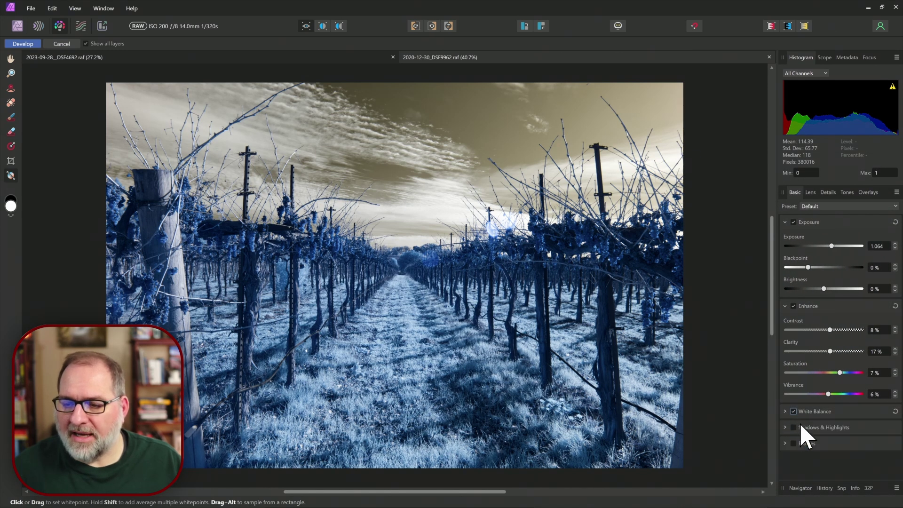
{"action": "left_click", "coordinate": [786, 427]}
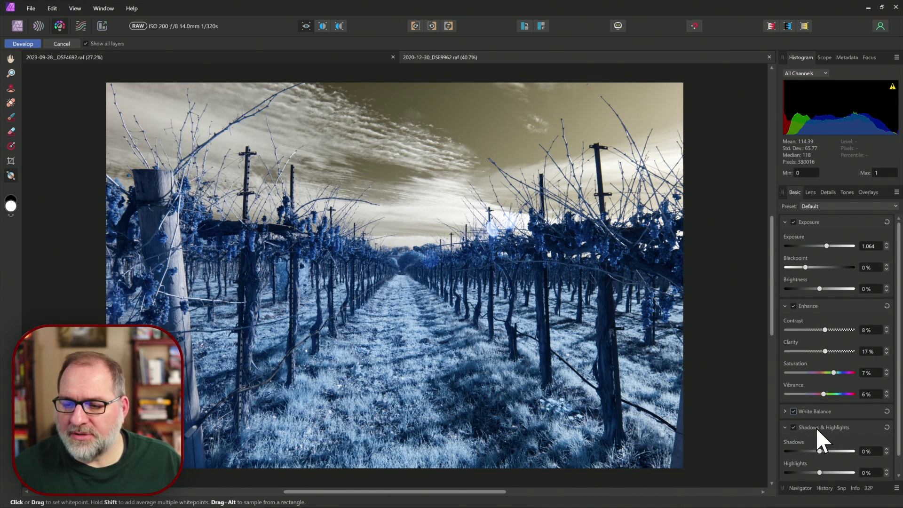
{"action": "left_click", "coordinate": [785, 306]}
{"action": "left_click", "coordinate": [786, 221]}
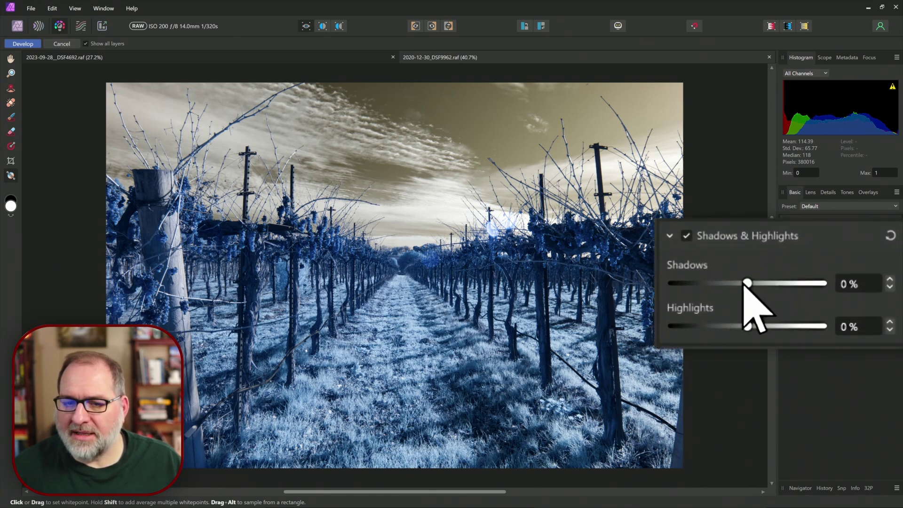
{"action": "left_click_drag", "start_coordinate": [747, 283], "coordinate": [764, 284]}
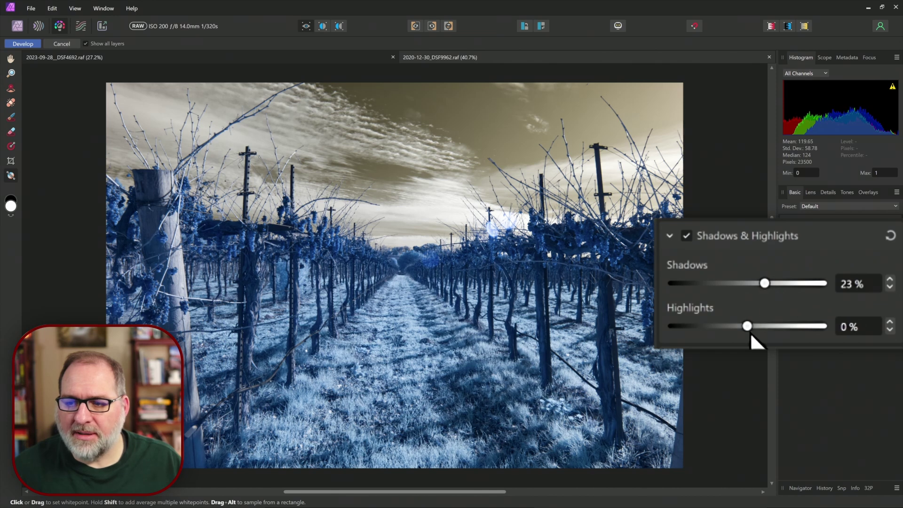
{"action": "mouse_move", "coordinate": [748, 326]}
{"action": "left_mouse_down"}
{"action": "mouse_move", "coordinate": [780, 326]}
{"action": "mouse_move", "coordinate": [710, 325]}
{"action": "mouse_move", "coordinate": [807, 322]}
{"action": "left_mouse_up"}
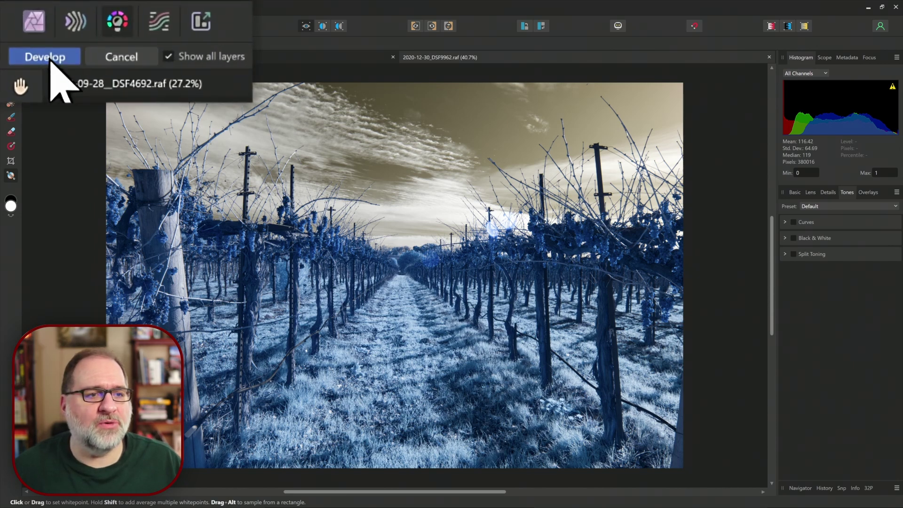
Develop the photo and add a White Balance adjustment set to -16%
{"action": "left_click", "coordinate": [25, 43]}
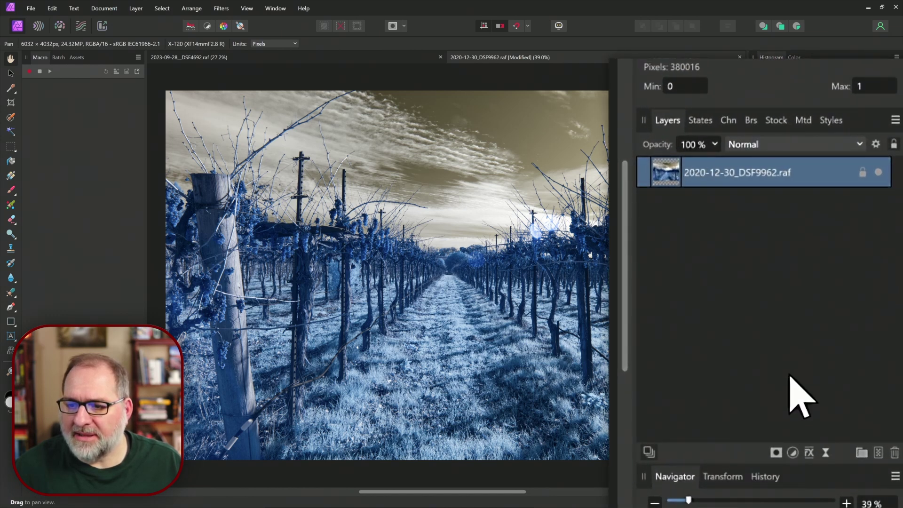
{"action": "left_click", "coordinate": [793, 452]}
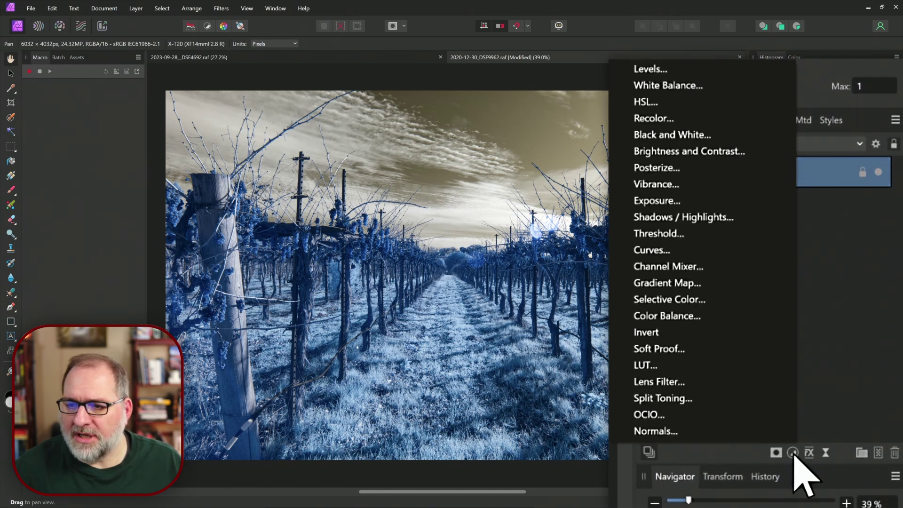
{"action": "left_click", "coordinate": [698, 86]}
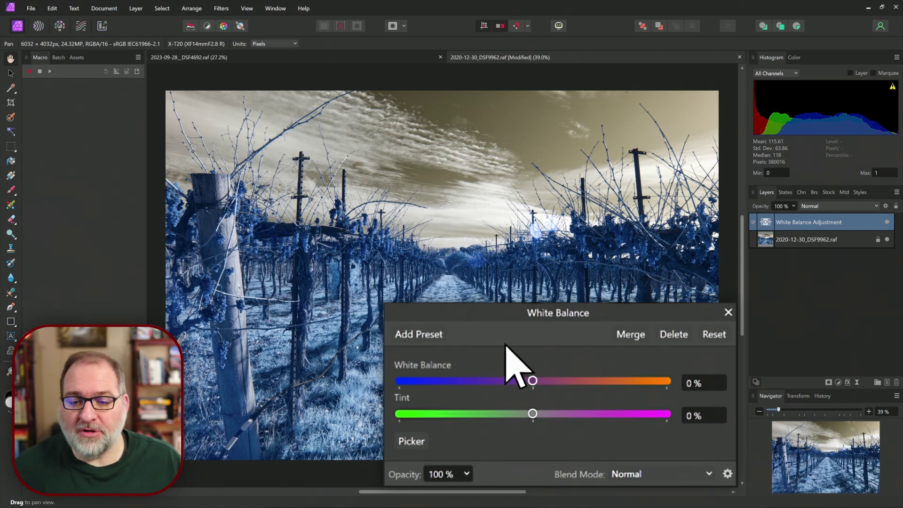
{"action": "mouse_move", "coordinate": [532, 382]}
{"action": "left_mouse_down"}
{"action": "mouse_move", "coordinate": [521, 400]}
{"action": "mouse_move", "coordinate": [511, 396]}
{"action": "left_mouse_up"}
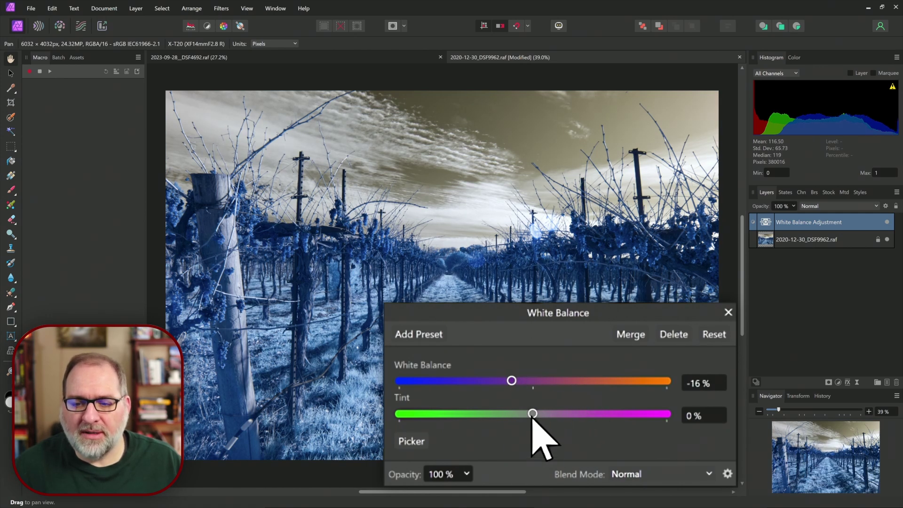
{"action": "mouse_move", "coordinate": [533, 414]}
{"action": "left_mouse_down"}
{"action": "mouse_move", "coordinate": [555, 415]}
{"action": "mouse_move", "coordinate": [517, 415]}
{"action": "mouse_move", "coordinate": [549, 415]}
{"action": "mouse_move", "coordinate": [539, 415]}
{"action": "left_mouse_up"}
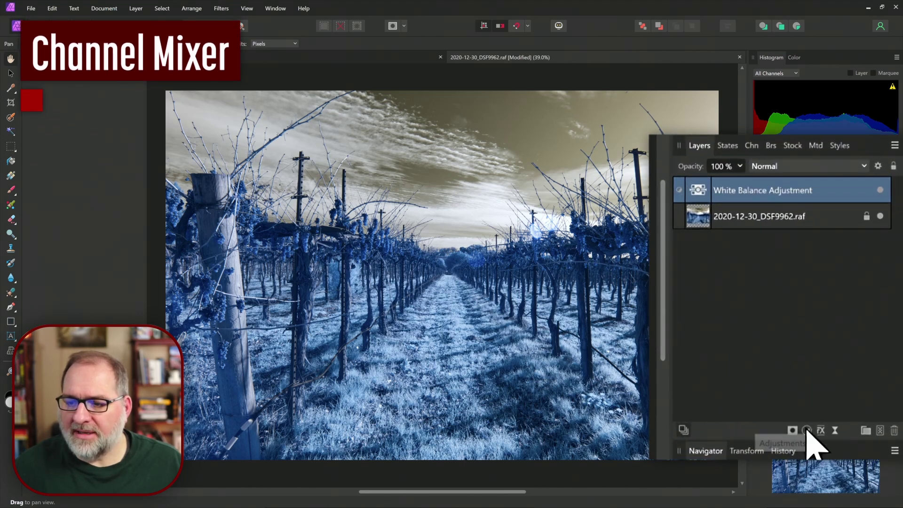
Add a Channel Mixer and set the Red output to Red 0%, Blue 100%
{"action": "left_click", "coordinate": [806, 430]}
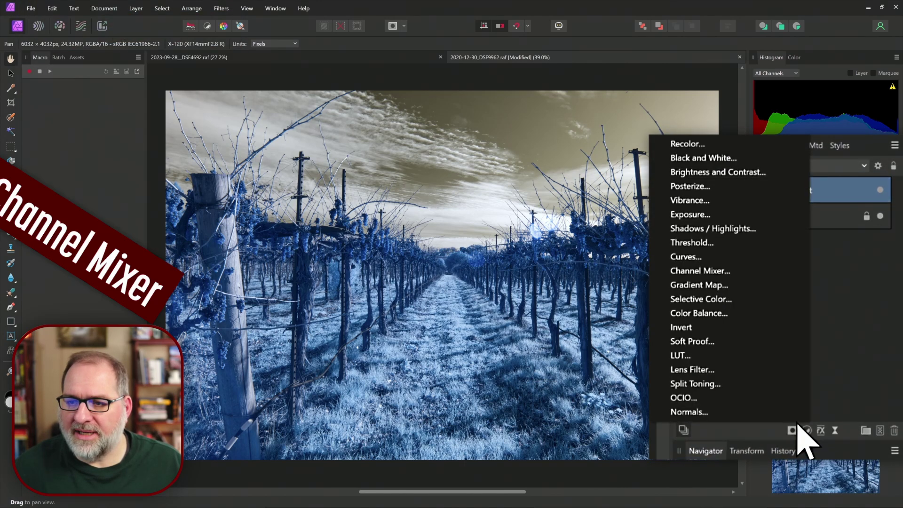
{"action": "left_click", "coordinate": [750, 271]}
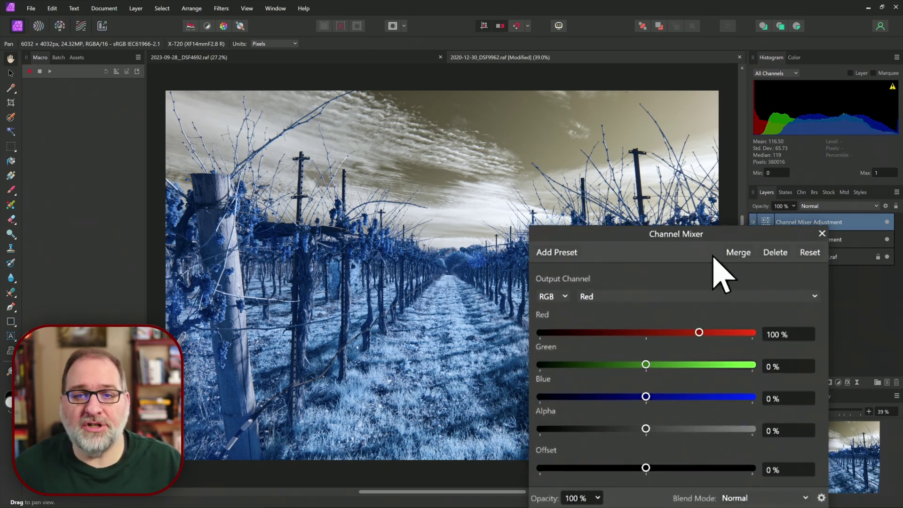
{"action": "left_click", "coordinate": [791, 335]}
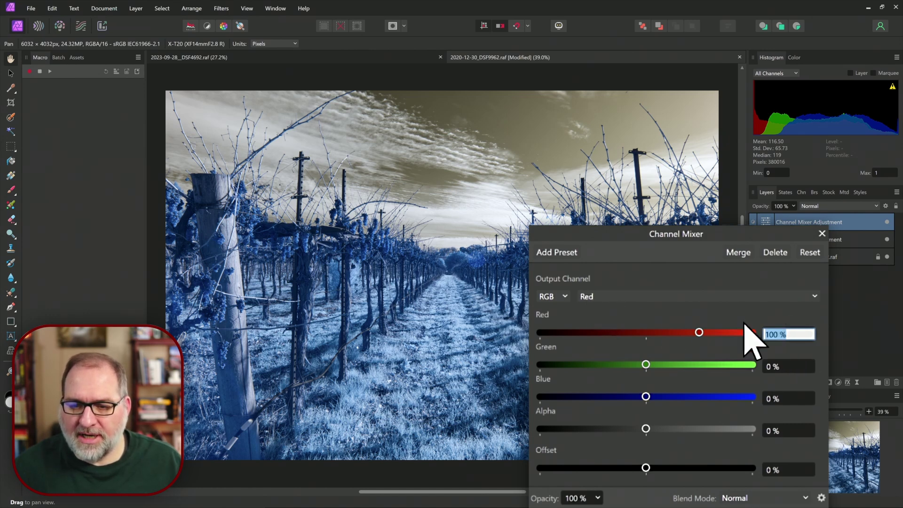
{"action": "type", "text": "0"}
{"action": "key", "text": "Tab"}
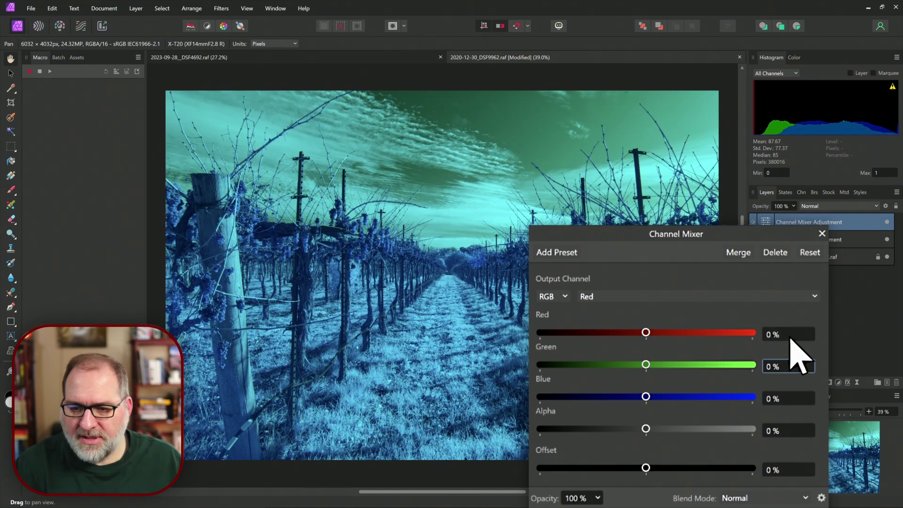
{"action": "type", "text": "100"}
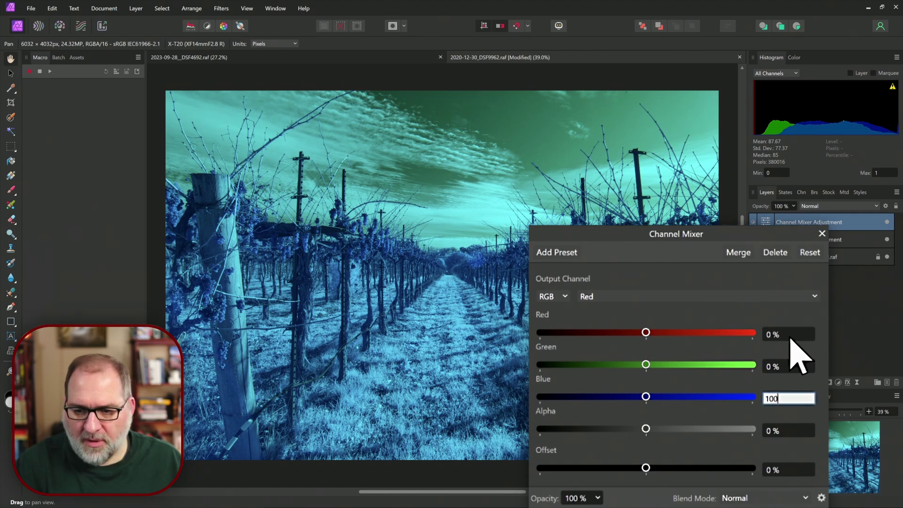
{"action": "key", "text": "Return"}
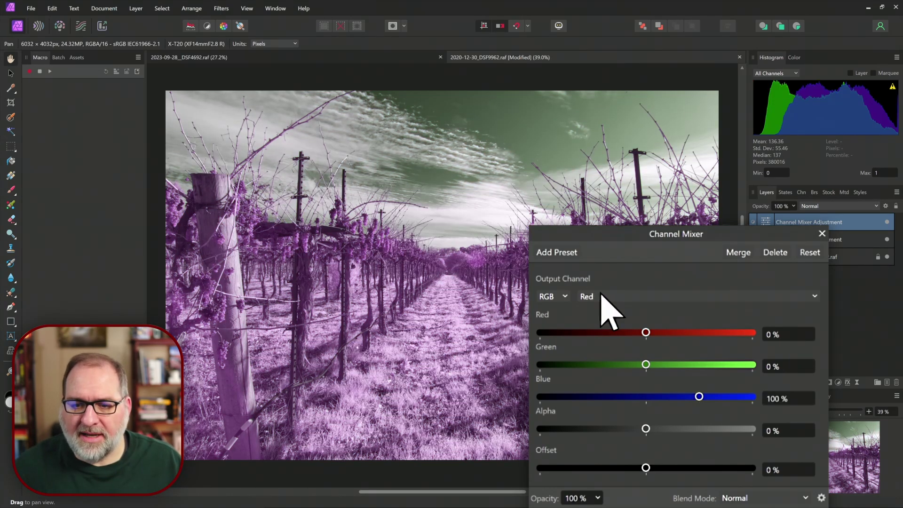
Set the Blue output to Red 100%, Blue 0%, completing the red-blue swap
{"action": "left_click", "coordinate": [607, 296]}
{"action": "left_click", "coordinate": [614, 342]}
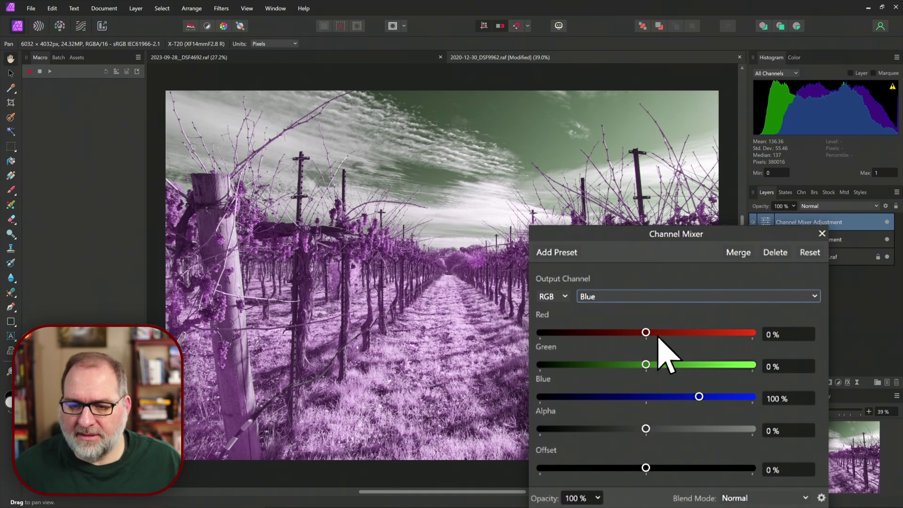
{"action": "left_click", "coordinate": [777, 331]}
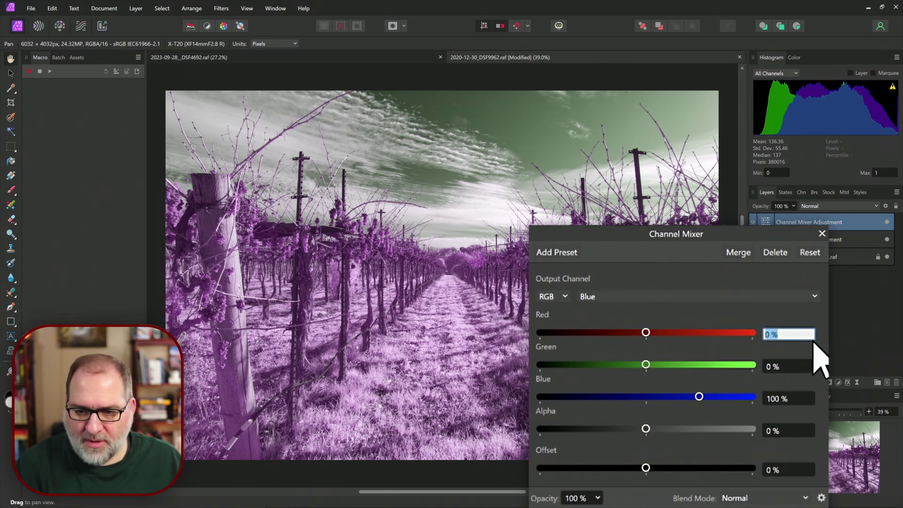
{"action": "type", "text": "100"}
{"action": "key", "text": "Tab"}
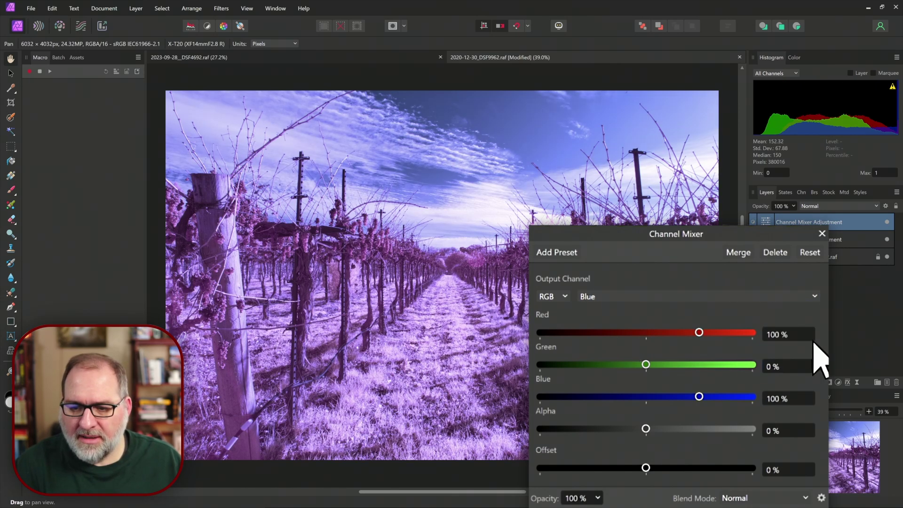
{"action": "type", "text": "0"}
{"action": "key", "text": "Tab"}
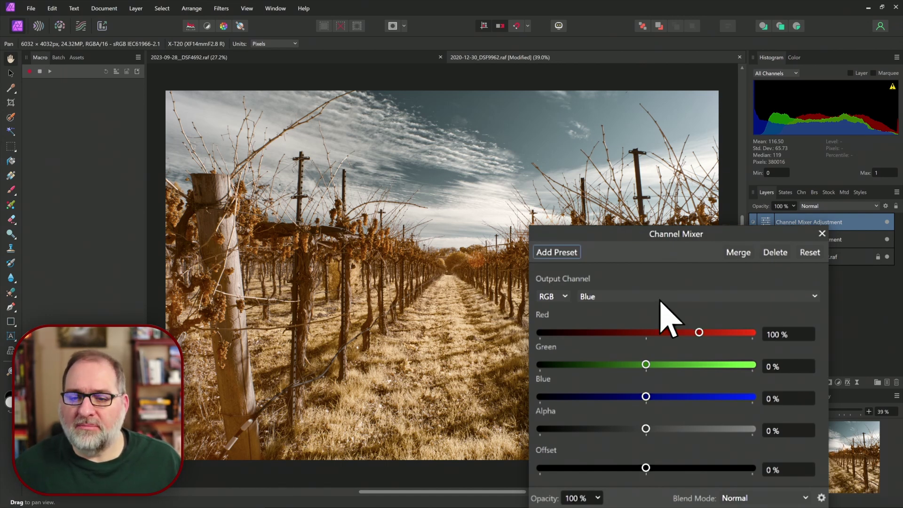
Set the Green output to Red 100% and Green 0%
{"action": "left_click", "coordinate": [639, 297]}
{"action": "left_click", "coordinate": [624, 326]}
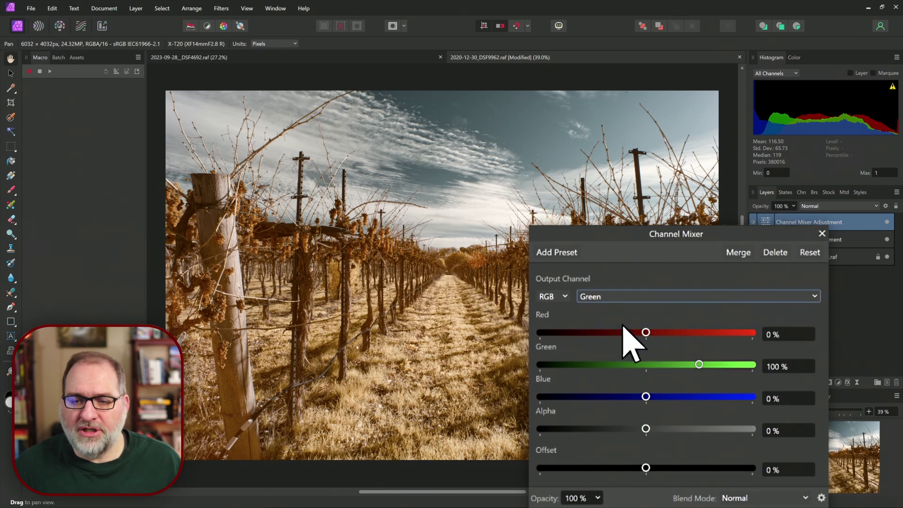
{"action": "left_click", "coordinate": [795, 335]}
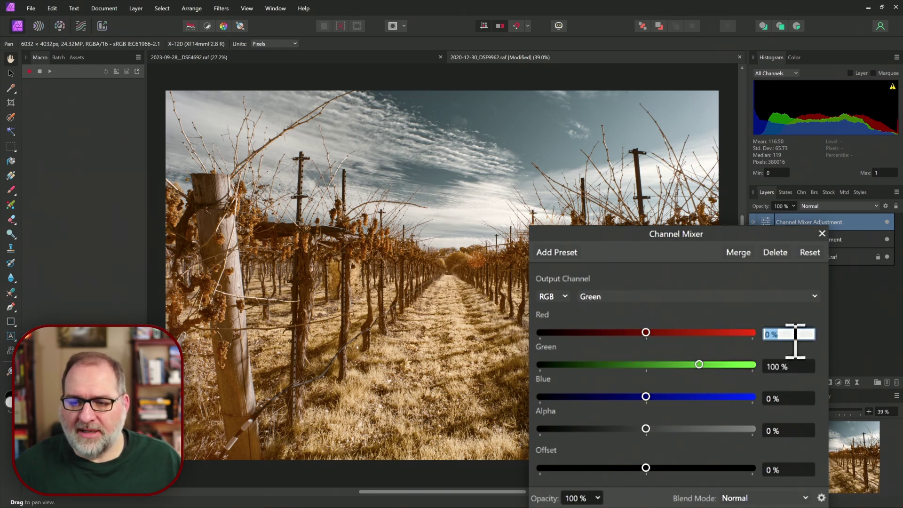
{"action": "type", "text": "10"}
{"action": "key", "text": "Return"}
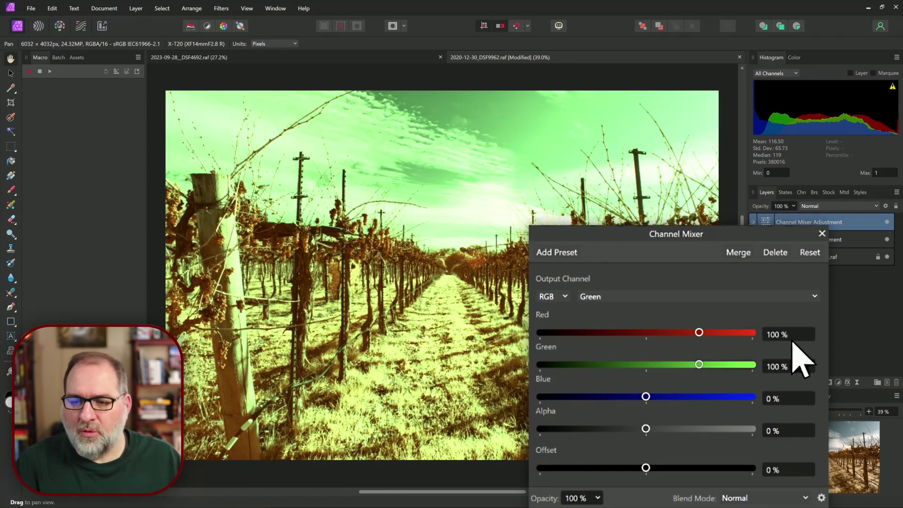
{"action": "type", "text": "0"}
{"action": "key", "text": "Return"}
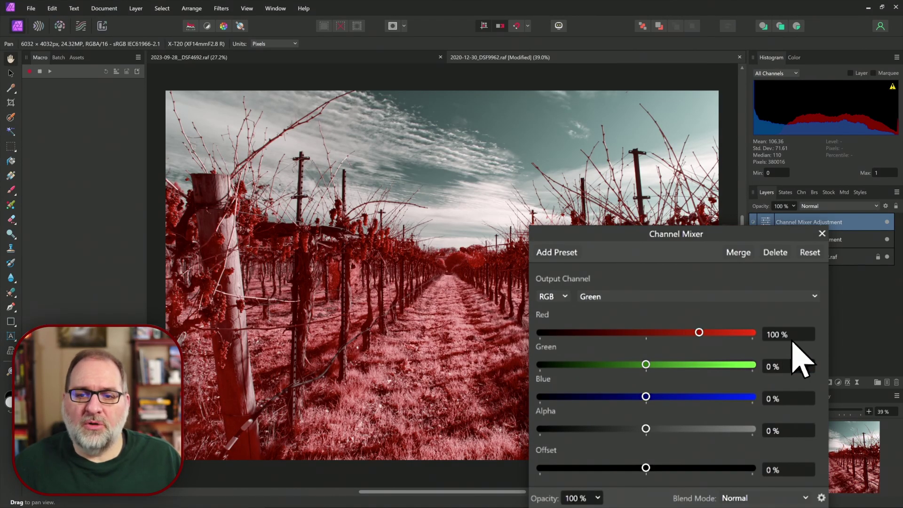
Rebalance the Green output to Red 50% and Blue 50% for golden tones
{"action": "left_click", "coordinate": [792, 339]}
{"action": "type", "text": "0"}
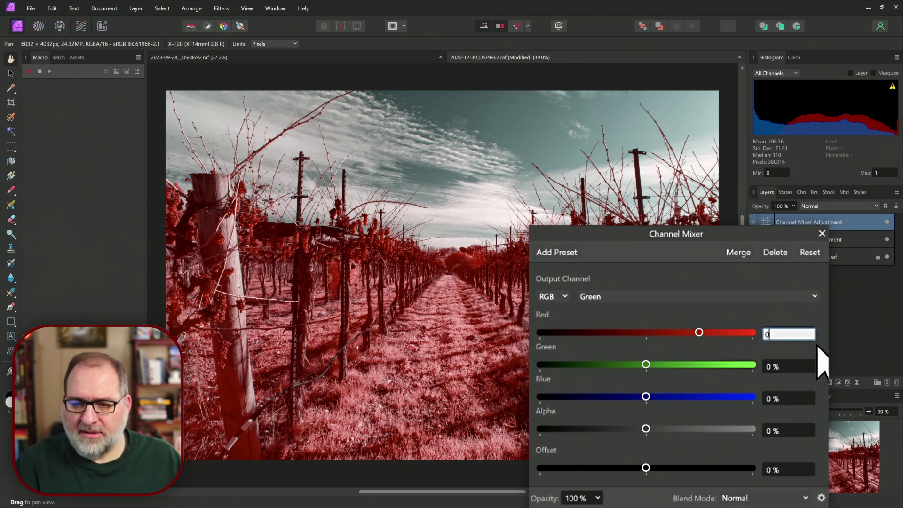
{"action": "key", "text": "Tab"}
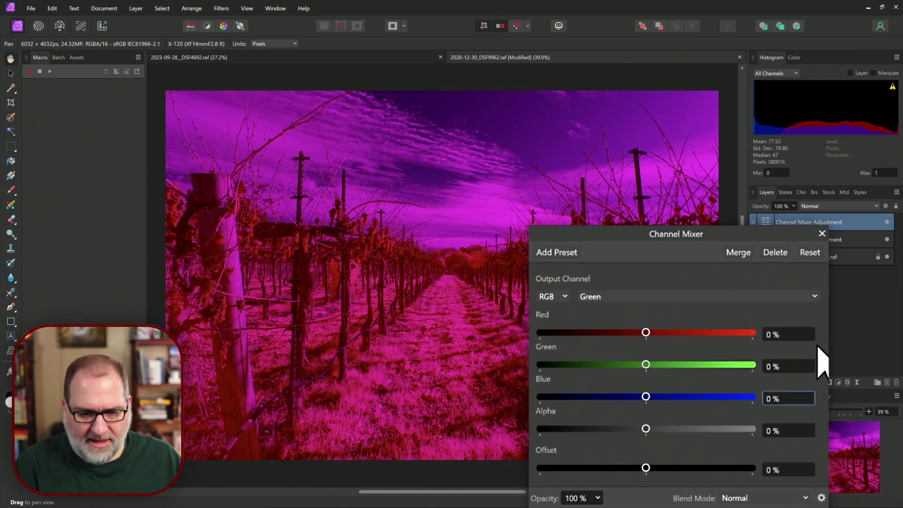
{"action": "type", "text": "100"}
{"action": "key", "text": "Return"}
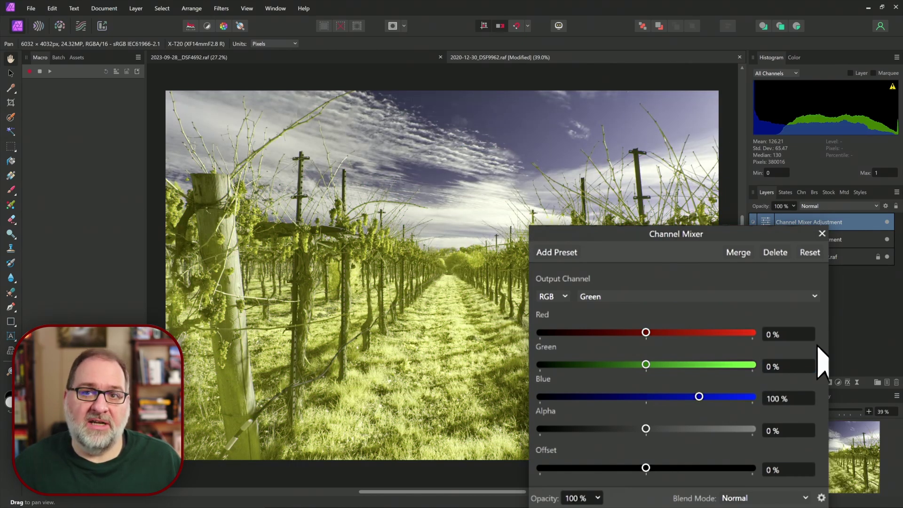
{"action": "left_click", "coordinate": [791, 335]}
{"action": "type", "text": "50"}
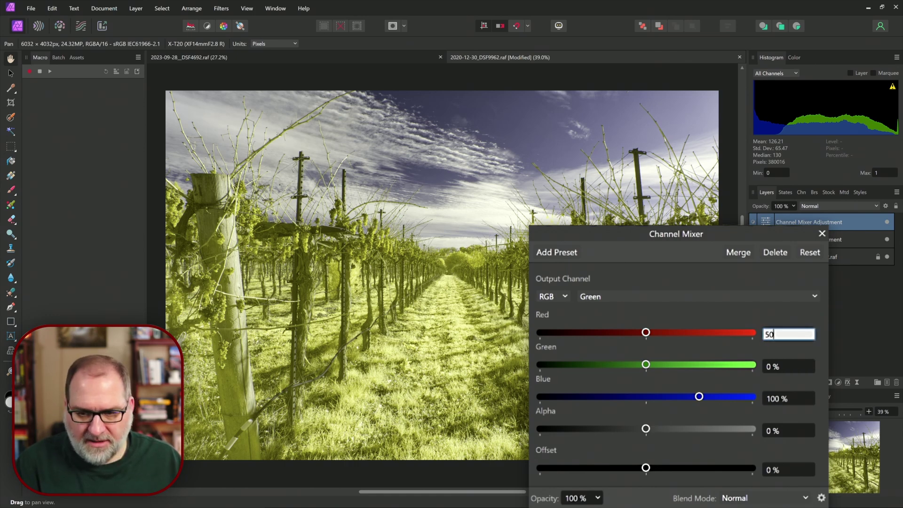
{"action": "key", "text": "Tab"}
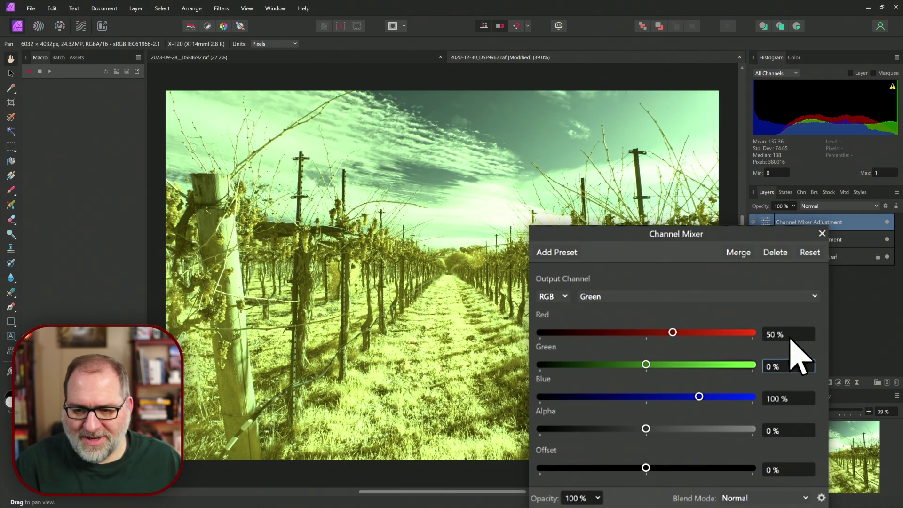
{"action": "key", "text": "Tab"}
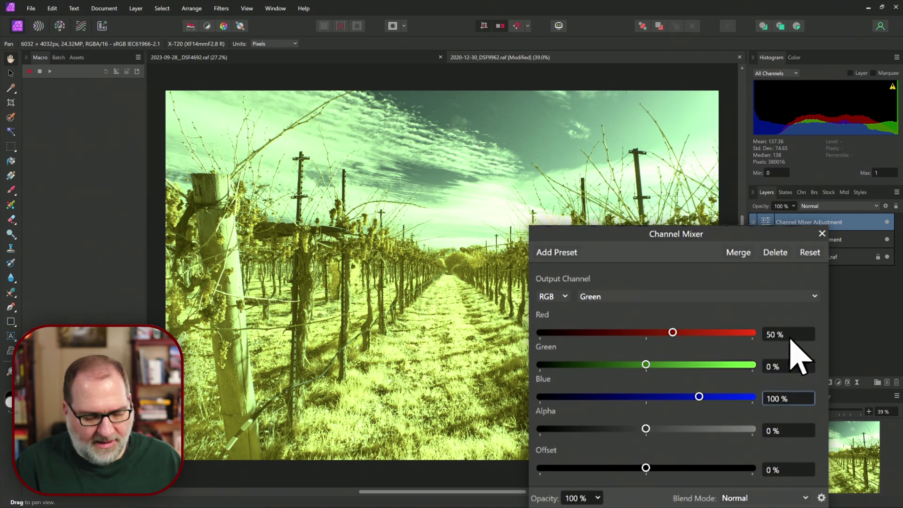
{"action": "type", "text": "50"}
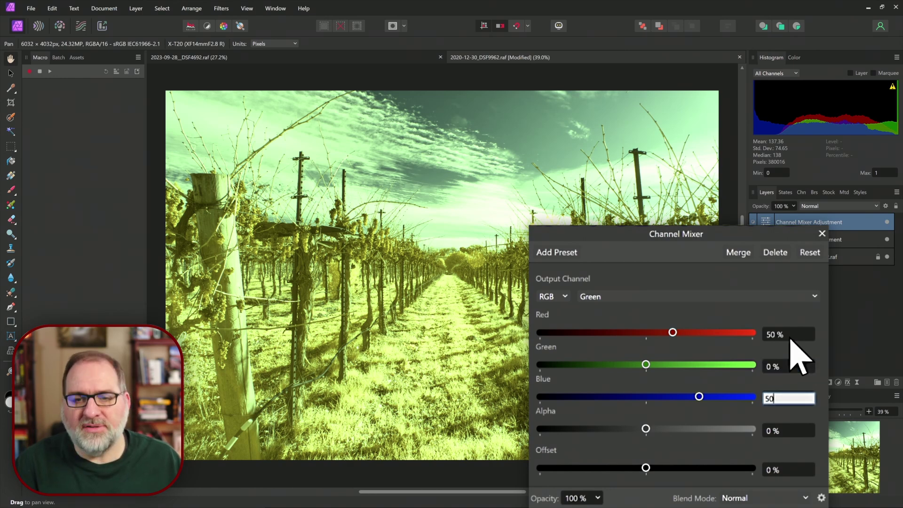
{"action": "key", "text": "Return"}
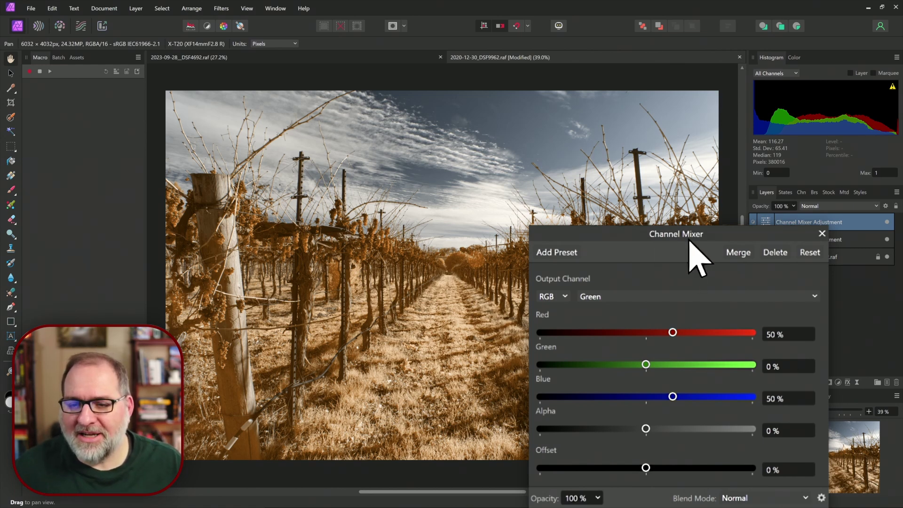
Reset the Channel Mixer in CMYK mode with Cyan output at Cyan 0%, Yellow 100%
{"action": "left_click", "coordinate": [810, 254]}
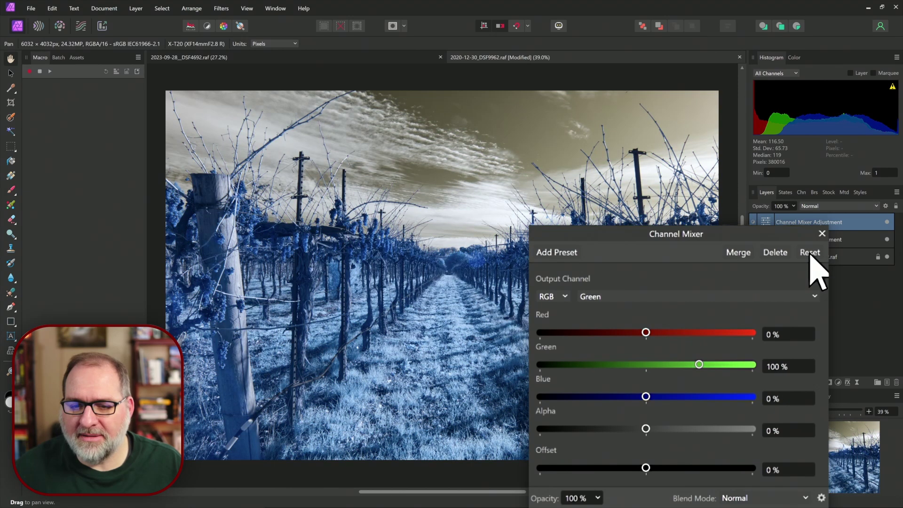
{"action": "left_click", "coordinate": [557, 296]}
{"action": "left_click", "coordinate": [549, 343]}
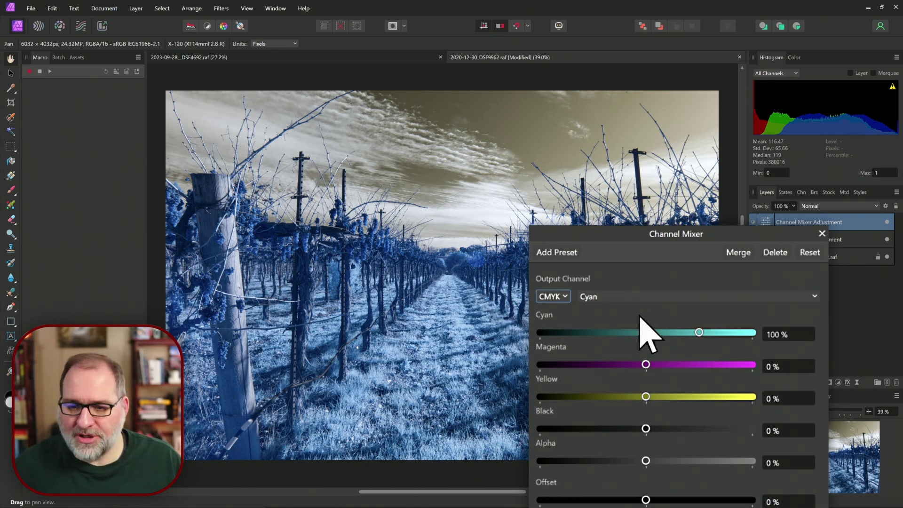
{"action": "left_click", "coordinate": [775, 335]}
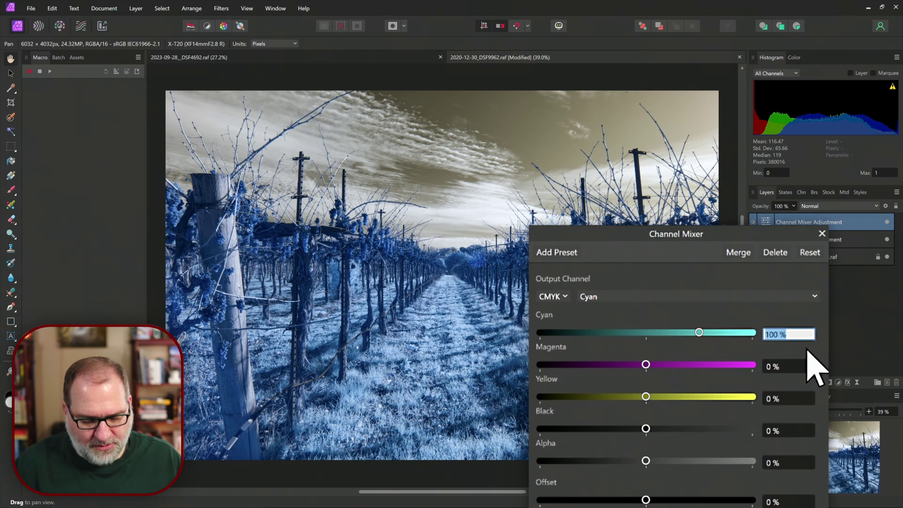
{"action": "type", "text": "0"}
{"action": "type", "text": "%"}
{"action": "key", "text": "Return"}
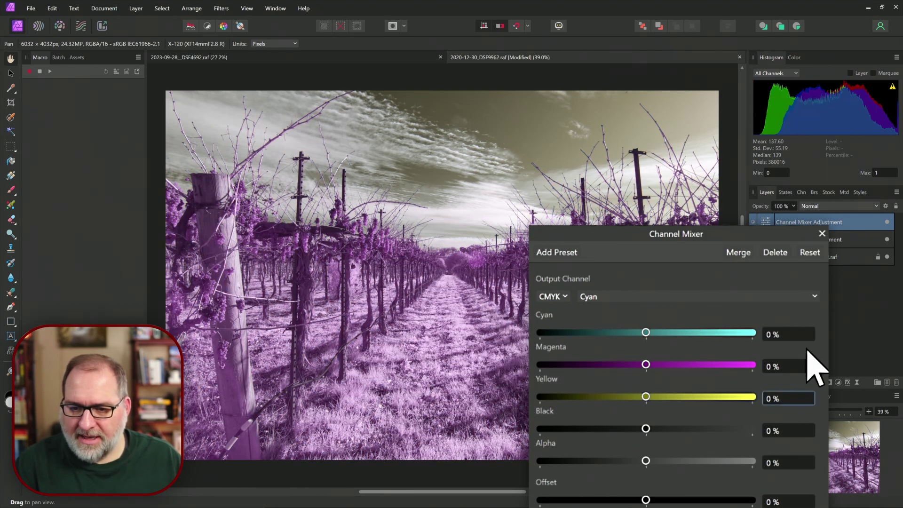
{"action": "type", "text": "100"}
{"action": "key", "text": "Return"}
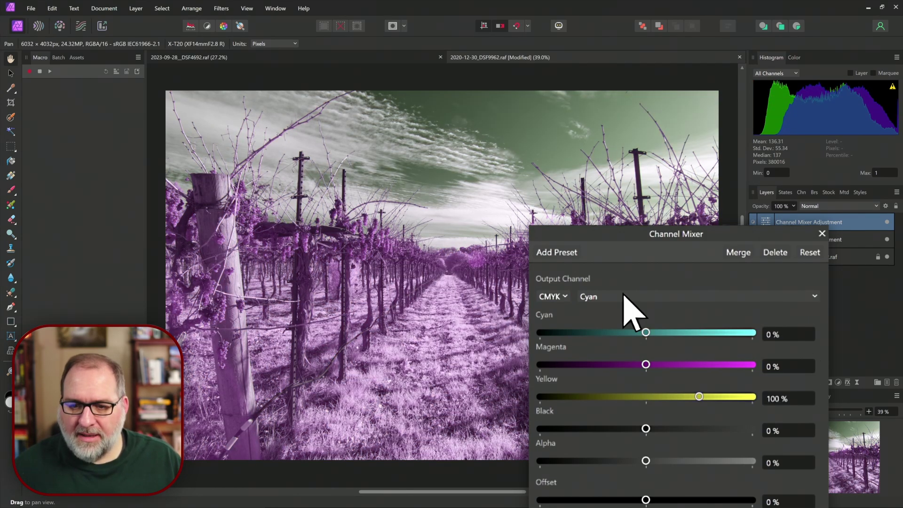
Set the Yellow output to Cyan 100% and Yellow 0%
{"action": "left_click", "coordinate": [626, 298]}
{"action": "left_click", "coordinate": [624, 344]}
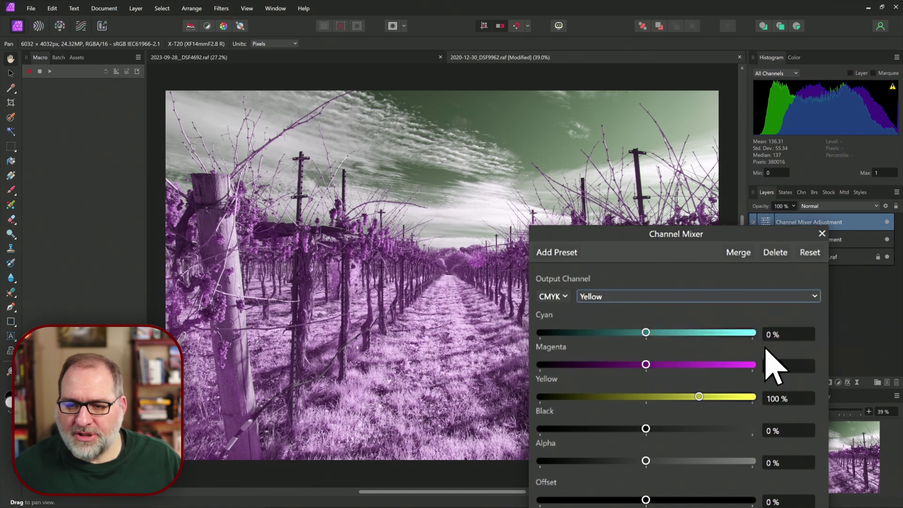
{"action": "left_click", "coordinate": [777, 334]}
{"action": "type", "text": "100"}
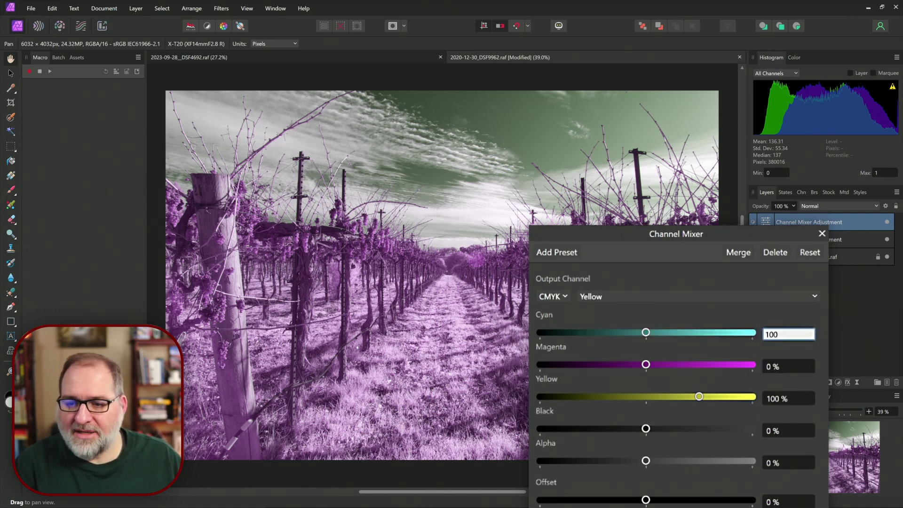
{"action": "key", "text": "Tab"}
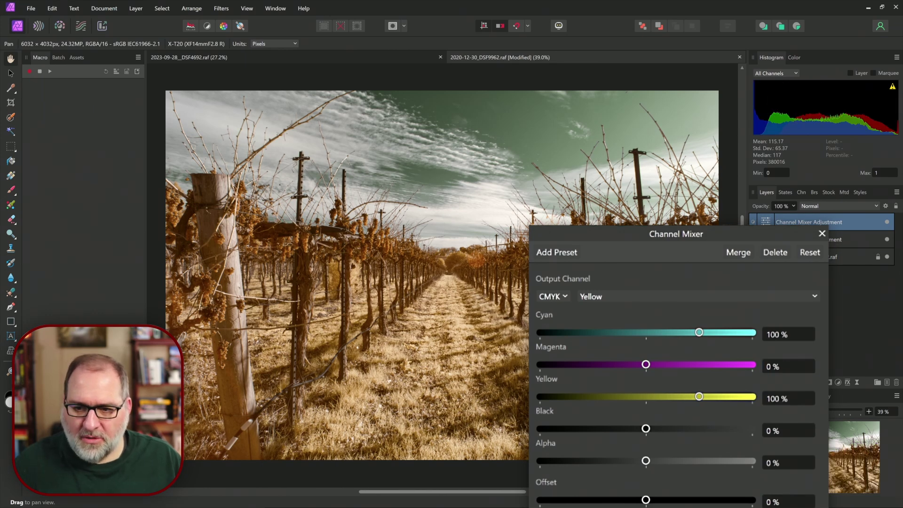
{"action": "type", "text": "0"}
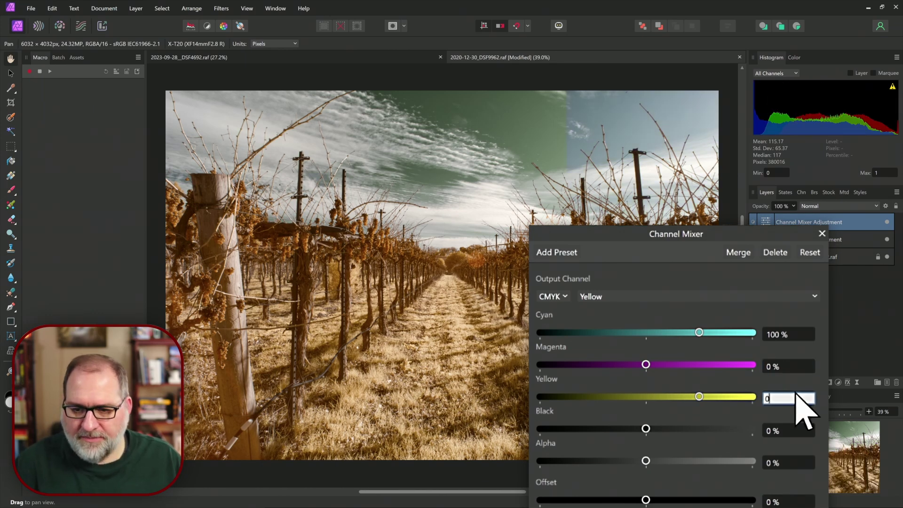
{"action": "key", "text": "Return"}
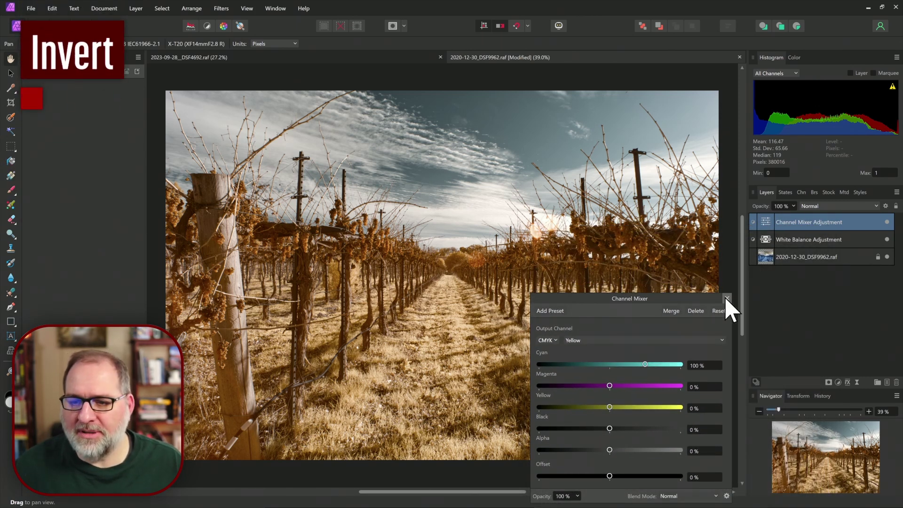
Hide the Channel Mixer and add an Invert adjustment blended in Hue mode
{"action": "left_click", "coordinate": [727, 299]}
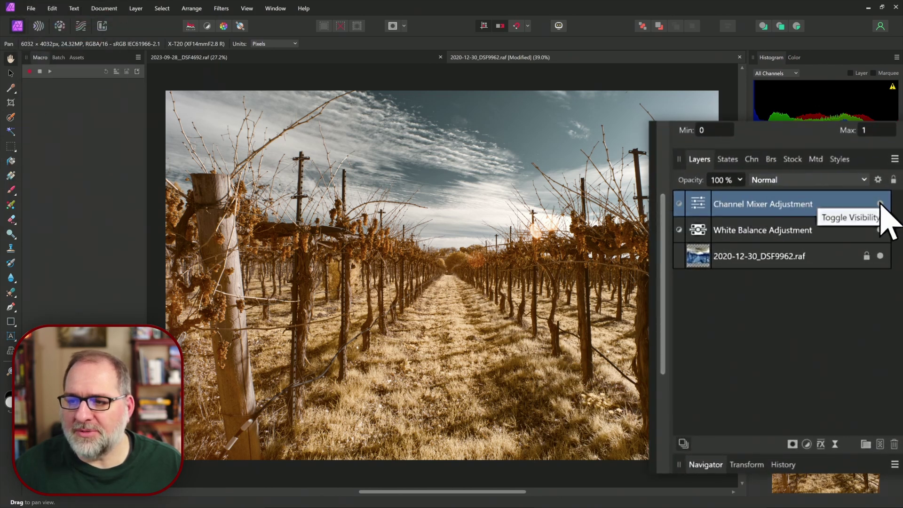
{"action": "left_click", "coordinate": [880, 204]}
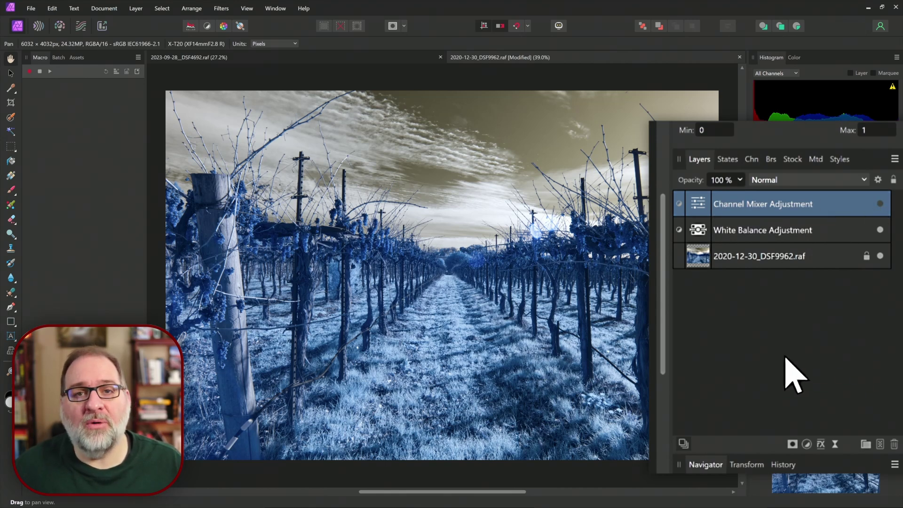
{"action": "left_click", "coordinate": [806, 444]}
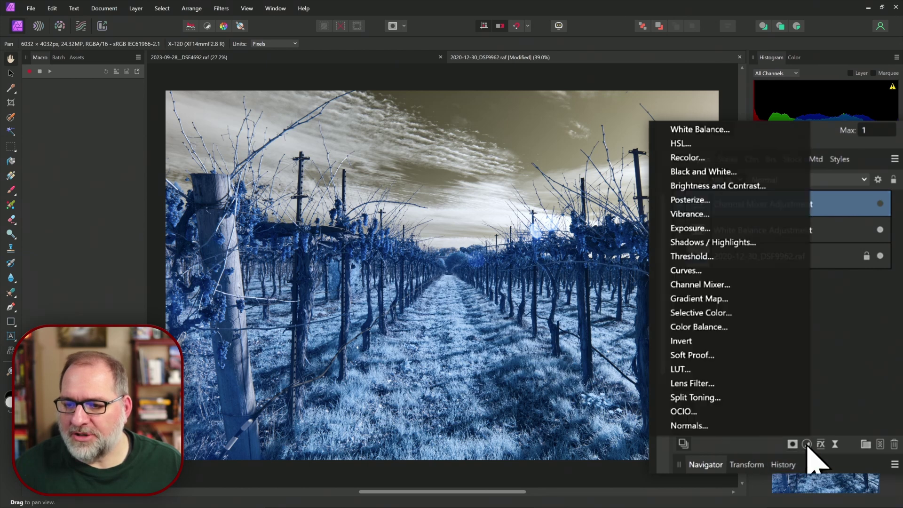
{"action": "left_click", "coordinate": [709, 343]}
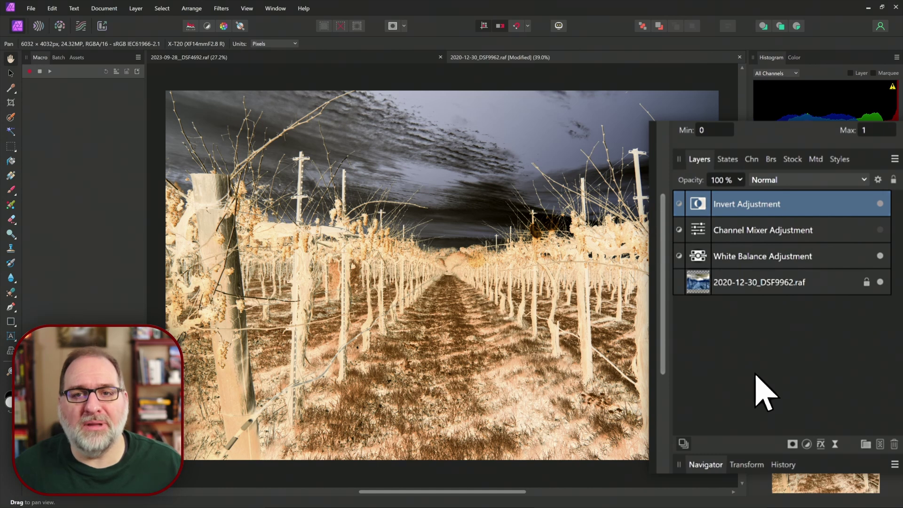
{"action": "left_click", "coordinate": [800, 180]}
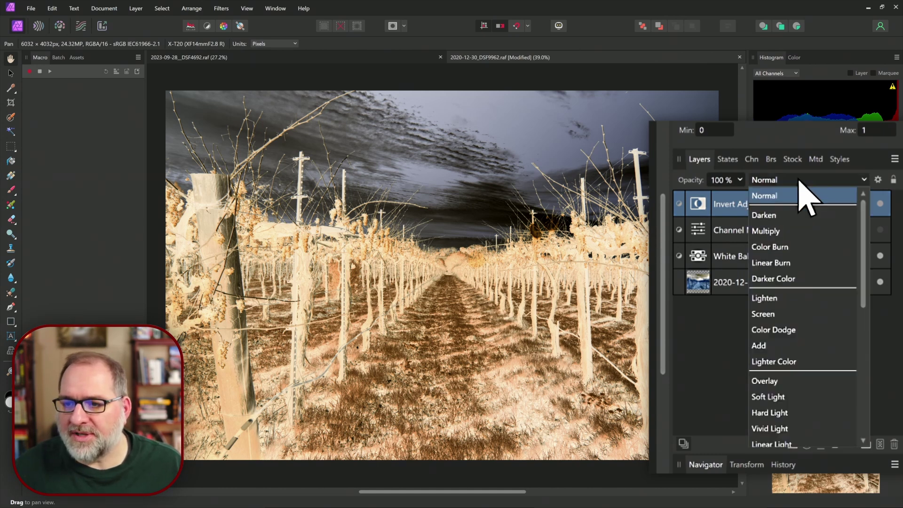
{"action": "left_click_drag", "start_coordinate": [864, 221], "coordinate": [864, 353]}
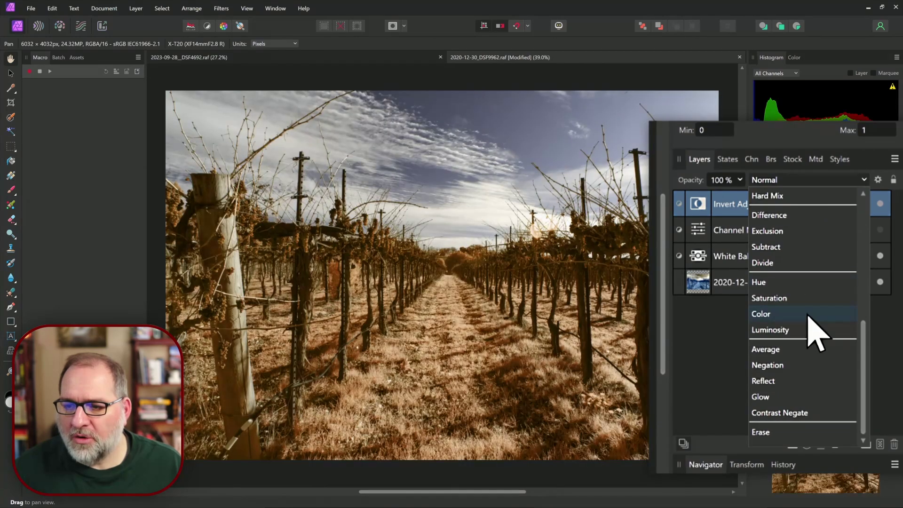
{"action": "left_click", "coordinate": [804, 285]}
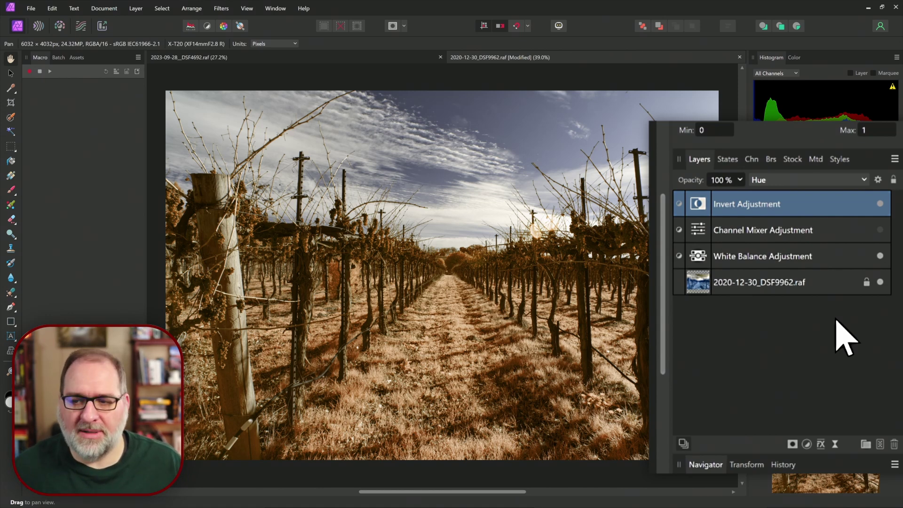
Hide the Invert layer and add an HSL adjustment with Hue Shift at 180°
{"action": "left_click", "coordinate": [881, 204]}
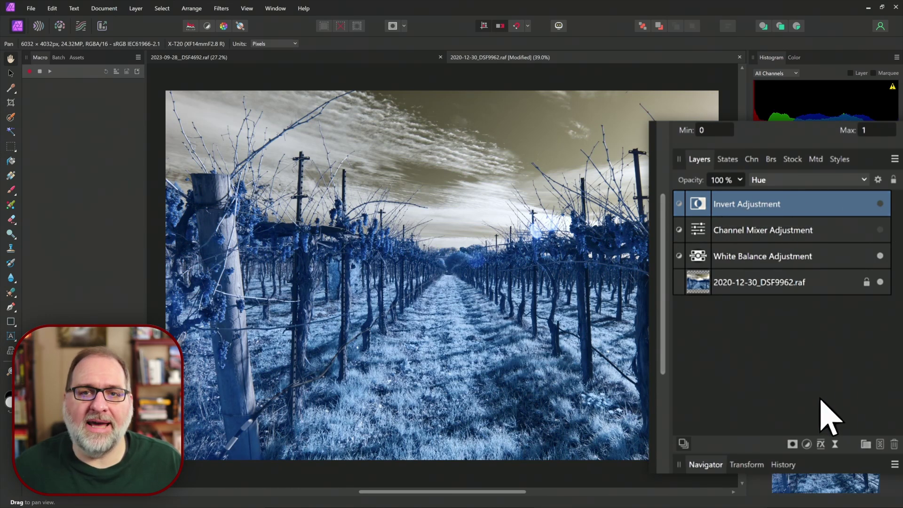
{"action": "left_click", "coordinate": [807, 444]}
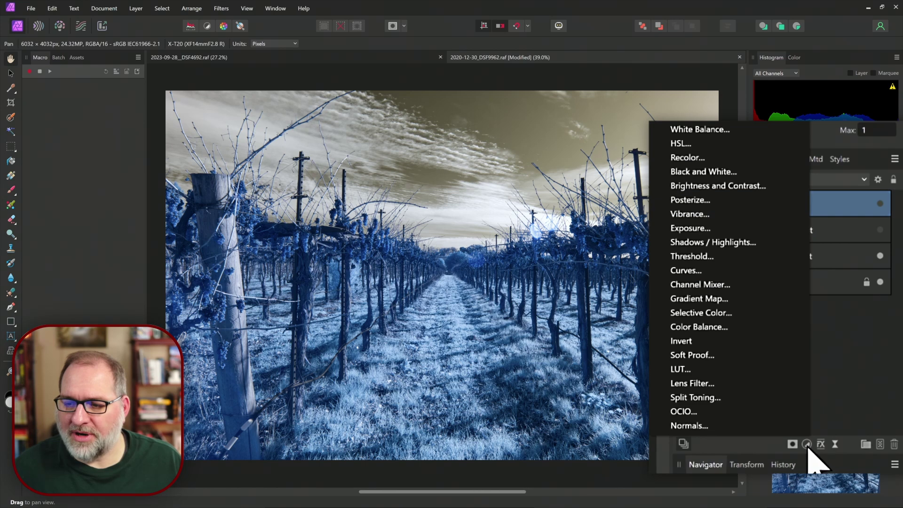
{"action": "left_click", "coordinate": [690, 145]}
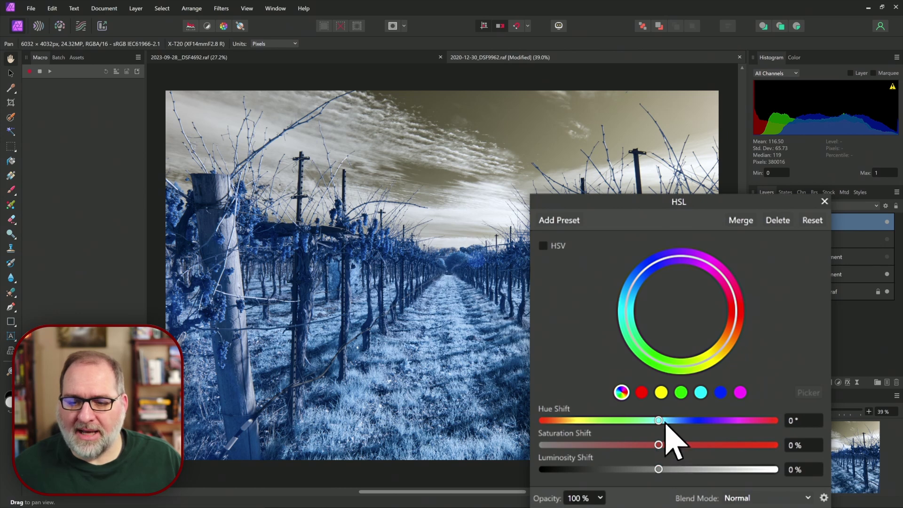
{"action": "left_click_drag", "start_coordinate": [663, 424], "coordinate": [790, 445]}
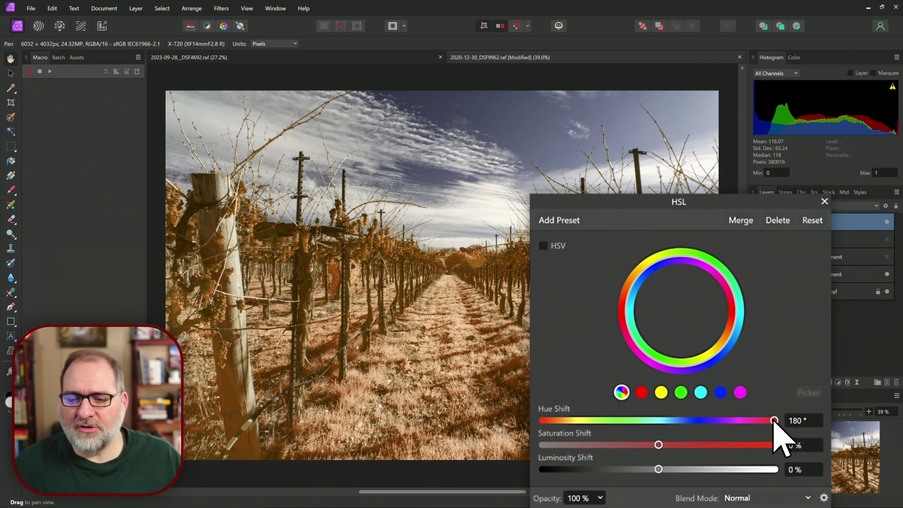
{"action": "mouse_move", "coordinate": [774, 421]}
{"action": "left_mouse_down"}
{"action": "mouse_move", "coordinate": [534, 426]}
{"action": "mouse_move", "coordinate": [562, 426]}
{"action": "mouse_move", "coordinate": [808, 290]}
{"action": "left_mouse_up"}
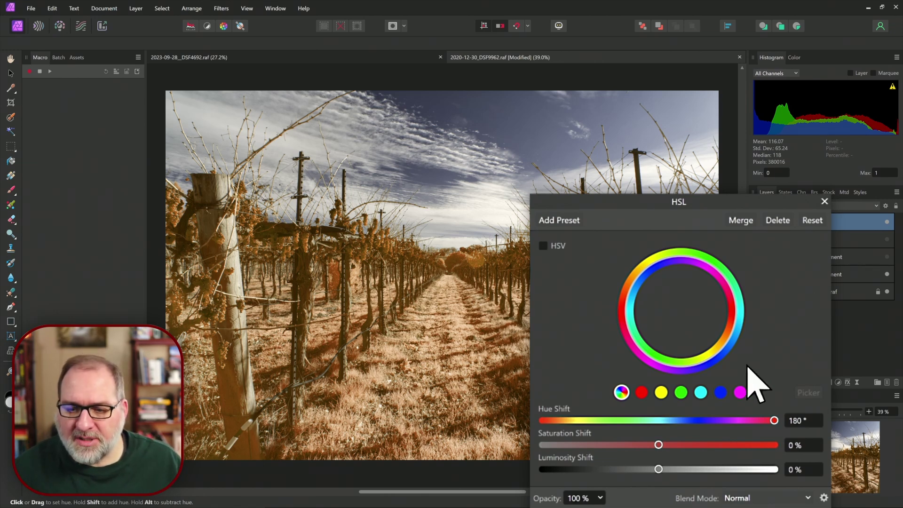
Sample an orange vine tone from the photo and shift its hue
{"action": "left_click", "coordinate": [721, 394]}
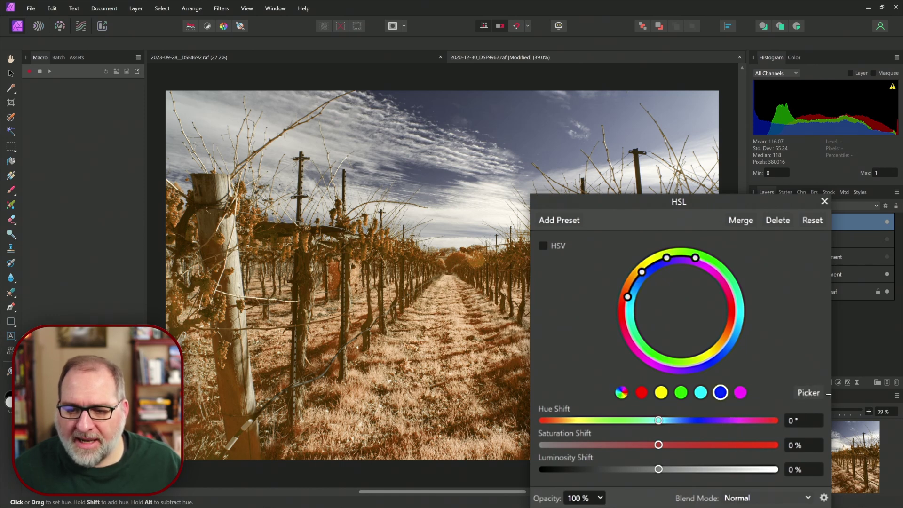
{"action": "left_click", "coordinate": [808, 392]}
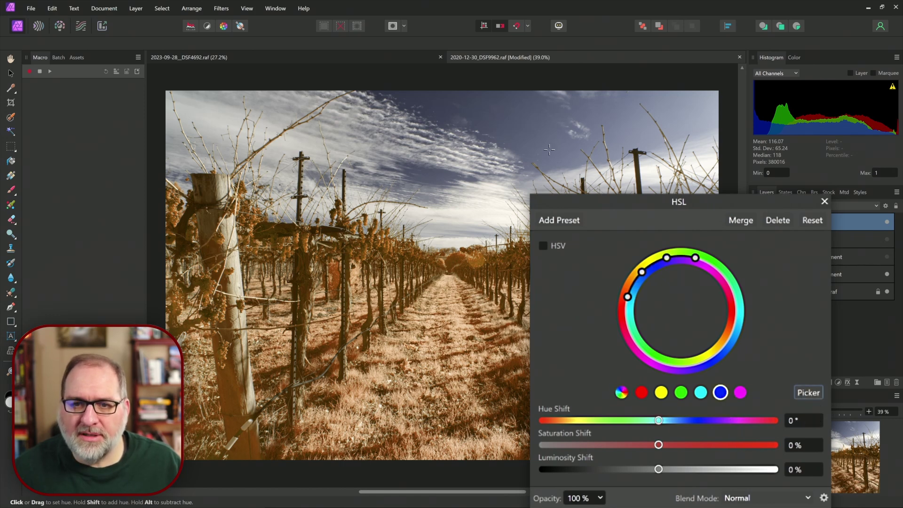
{"action": "left_click", "coordinate": [516, 126]}
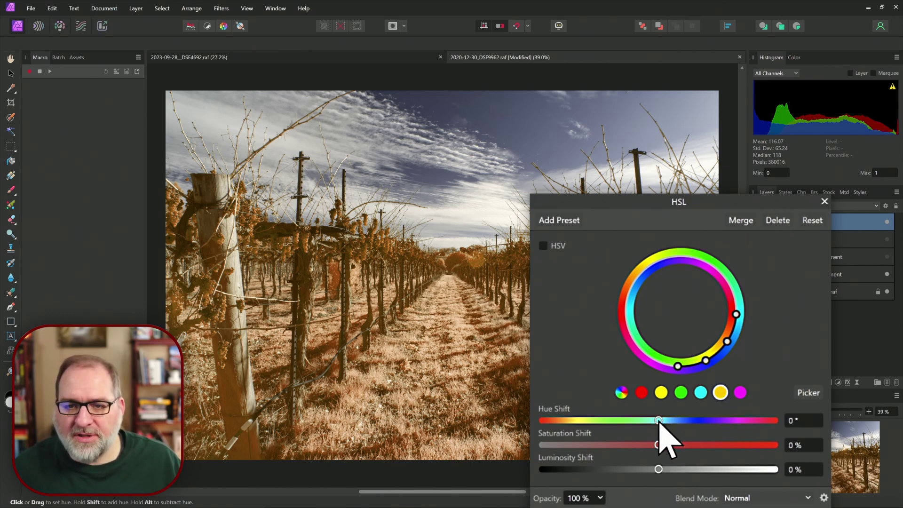
{"action": "mouse_move", "coordinate": [659, 422]}
{"action": "left_mouse_down"}
{"action": "mouse_move", "coordinate": [697, 424]}
{"action": "mouse_move", "coordinate": [632, 422]}
{"action": "mouse_move", "coordinate": [668, 427]}
{"action": "left_mouse_up"}
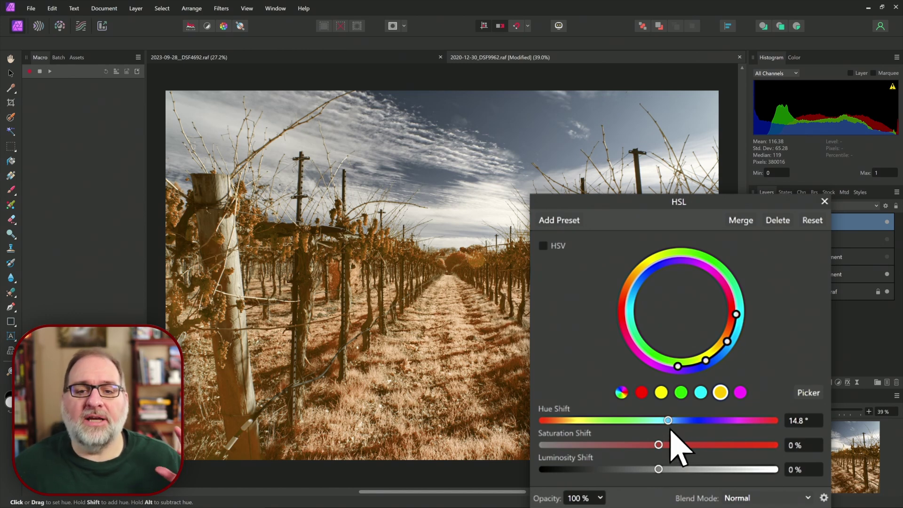
Sample the grass tone and push it toward red with slightly more saturation
{"action": "left_click", "coordinate": [662, 395]}
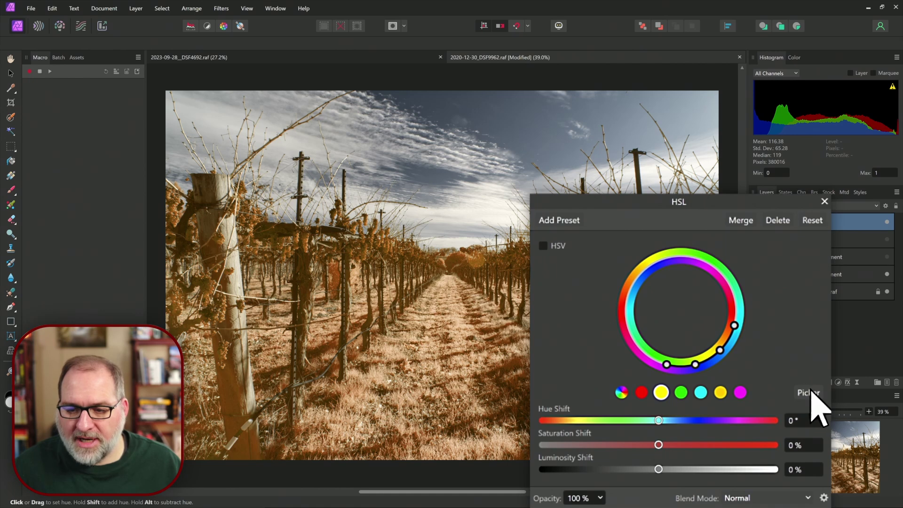
{"action": "left_click", "coordinate": [809, 392]}
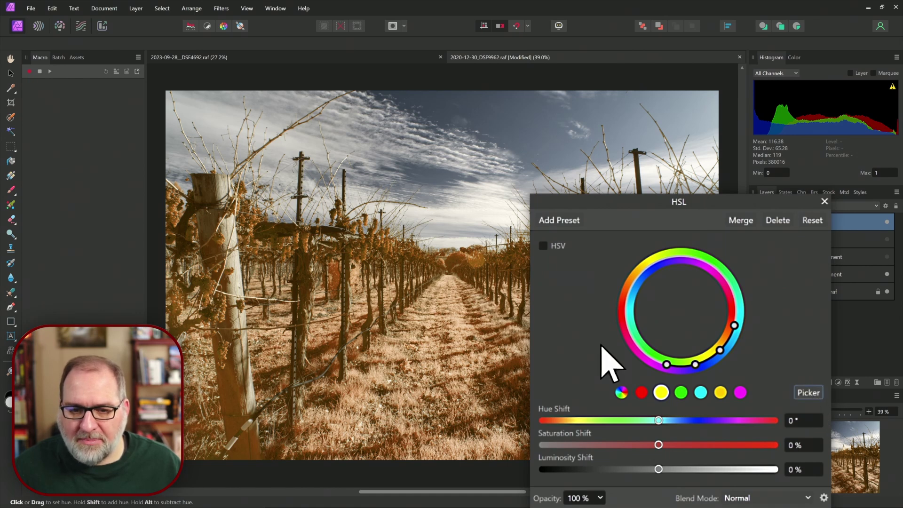
{"action": "left_click", "coordinate": [459, 327]}
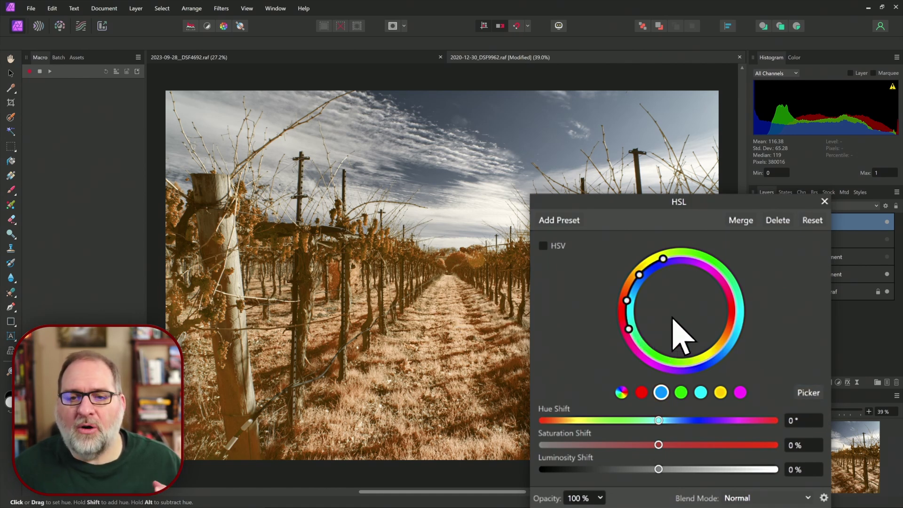
{"action": "left_click_drag", "start_coordinate": [659, 421], "coordinate": [672, 428]}
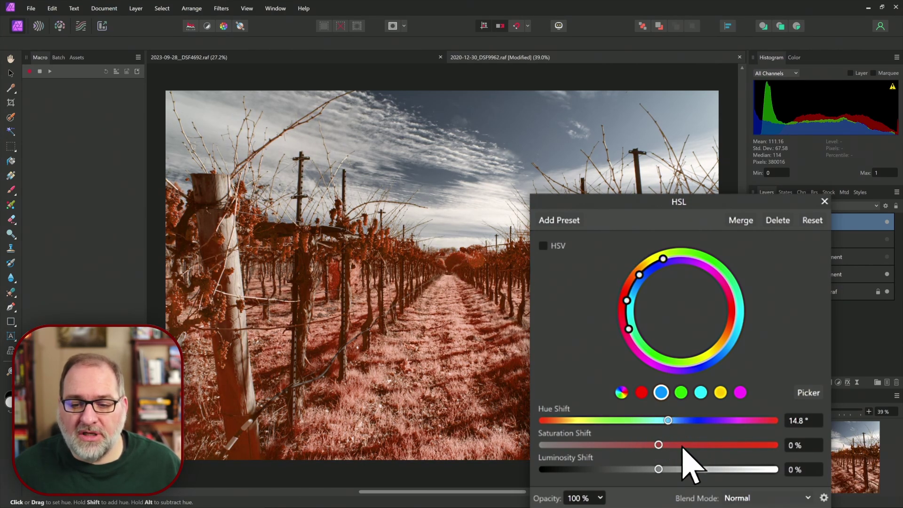
{"action": "mouse_move", "coordinate": [658, 446]}
{"action": "left_mouse_down"}
{"action": "mouse_move", "coordinate": [677, 445]}
{"action": "mouse_move", "coordinate": [670, 470]}
{"action": "left_mouse_up"}
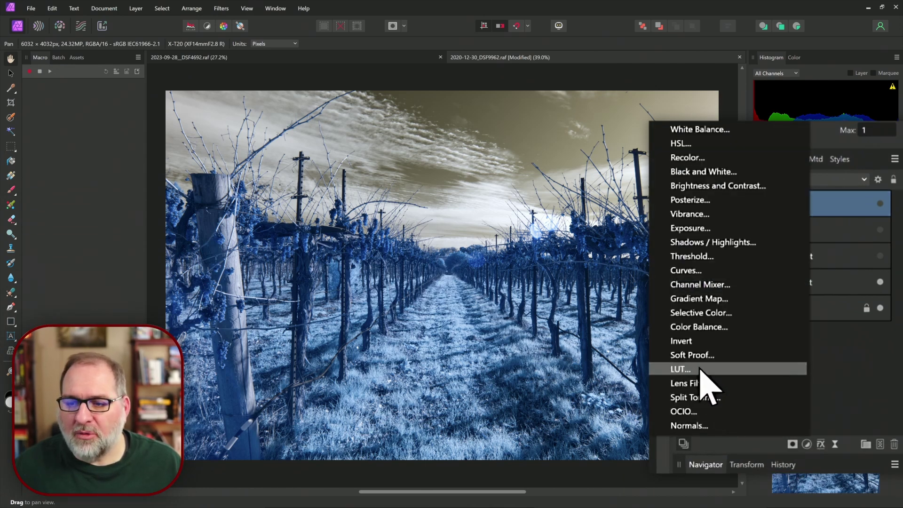
Add a LUT adjustment loaded with Charlevoix.cube and close its dialog
{"action": "left_click", "coordinate": [681, 369]}
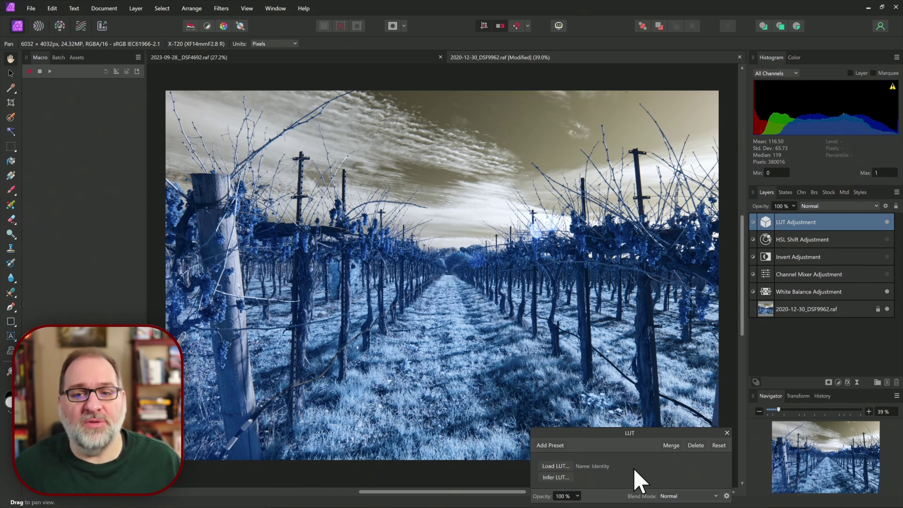
{"action": "left_click", "coordinate": [564, 466]}
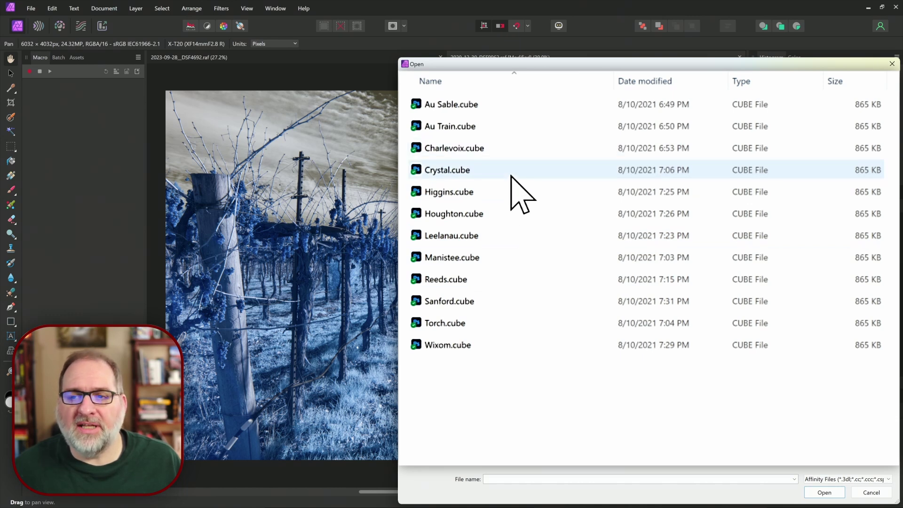
{"action": "mouse_move", "coordinate": [447, 170]}
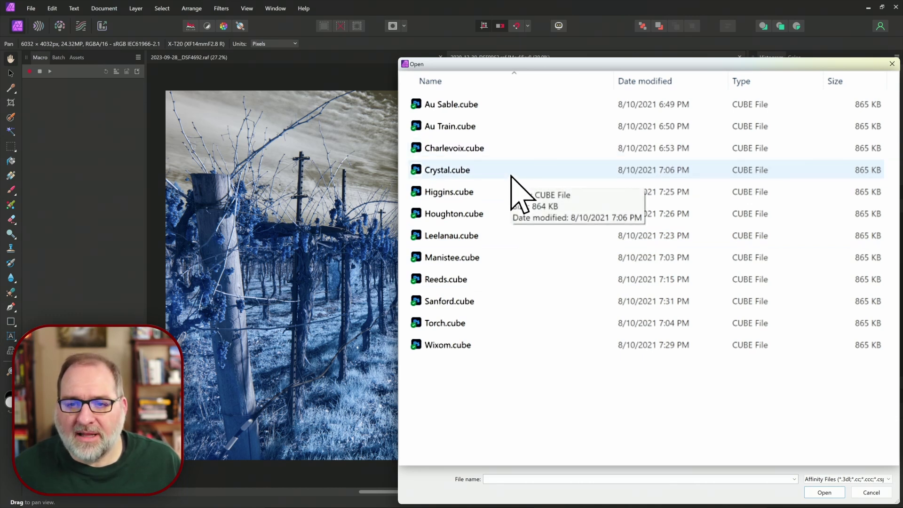
{"action": "left_click", "coordinate": [466, 149]}
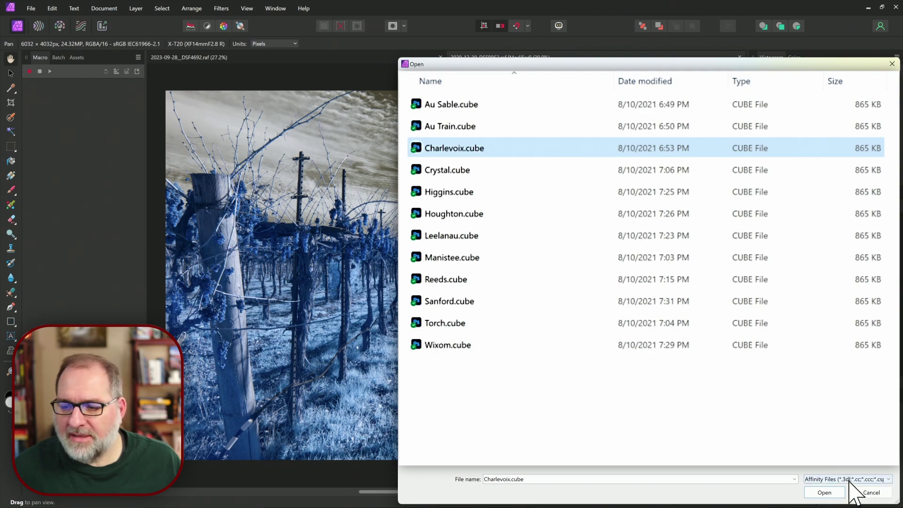
{"action": "left_click", "coordinate": [824, 492]}
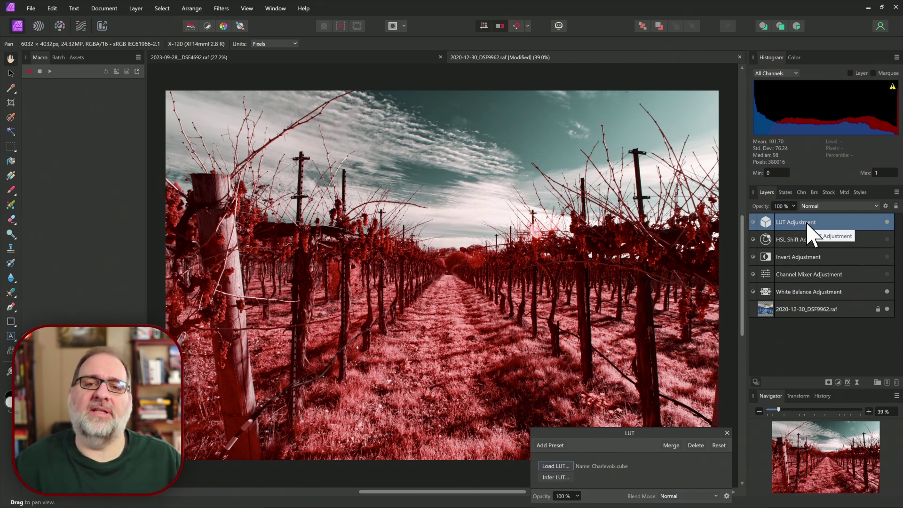
{"action": "key", "text": "Escape"}
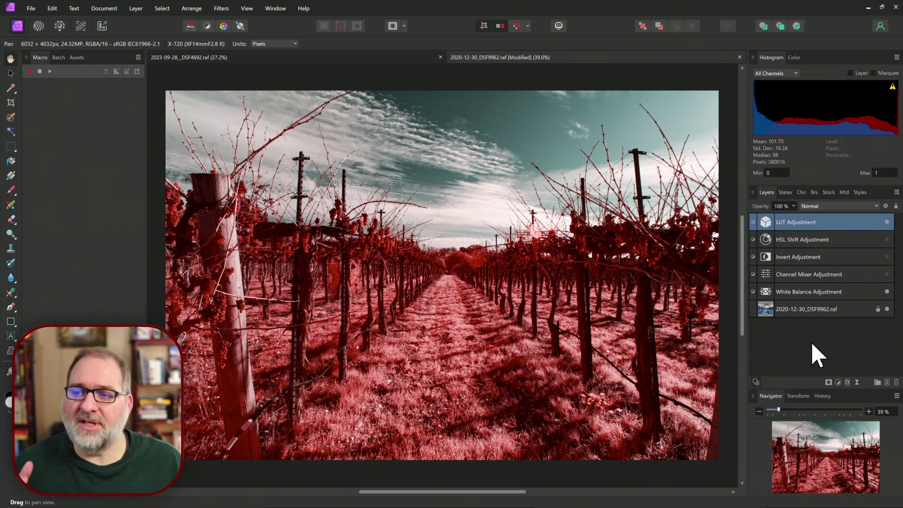
Add a Selective Color adjustment with Reds at Cyan -30%, Magenta 3%, Yellow -17%
{"action": "left_click", "coordinate": [838, 382]}
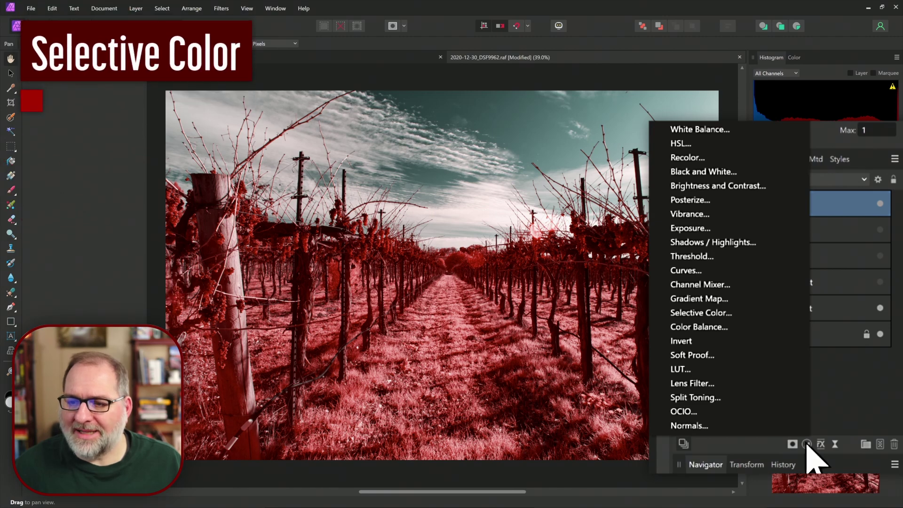
{"action": "left_click", "coordinate": [700, 312]}
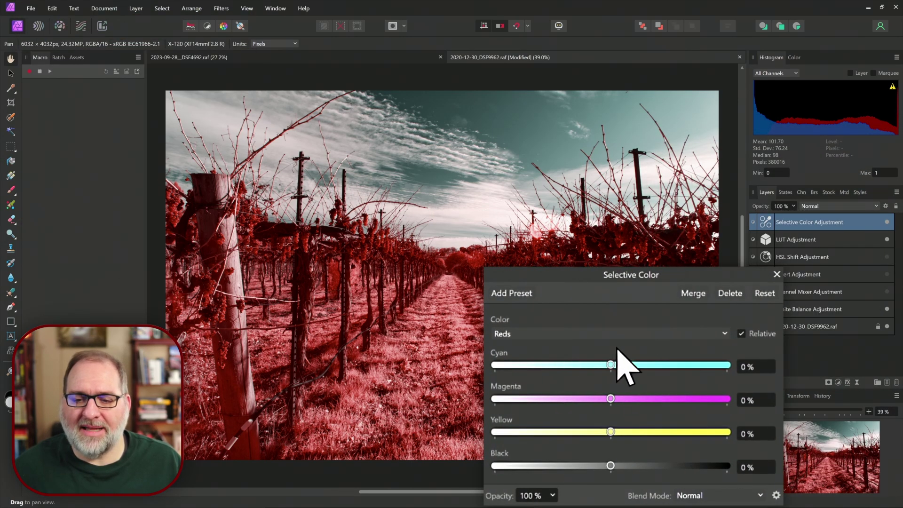
{"action": "left_click", "coordinate": [577, 333]}
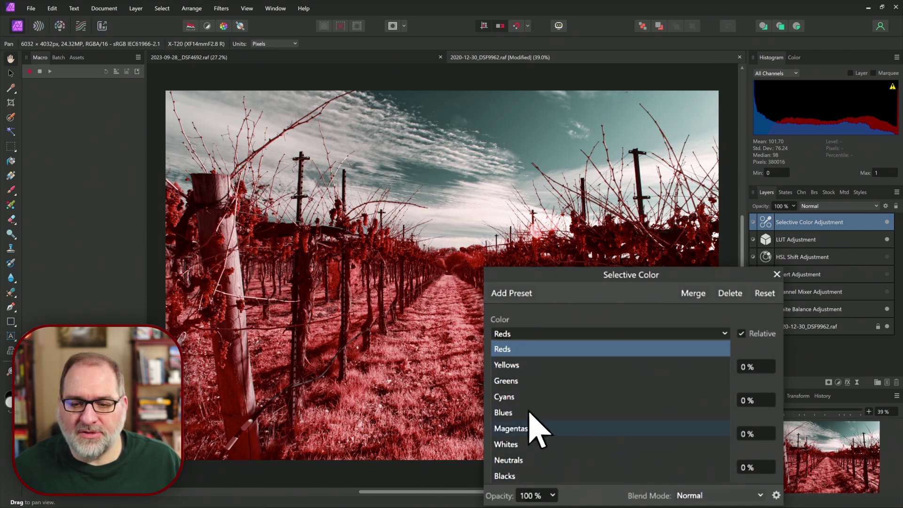
{"action": "left_click", "coordinate": [558, 331]}
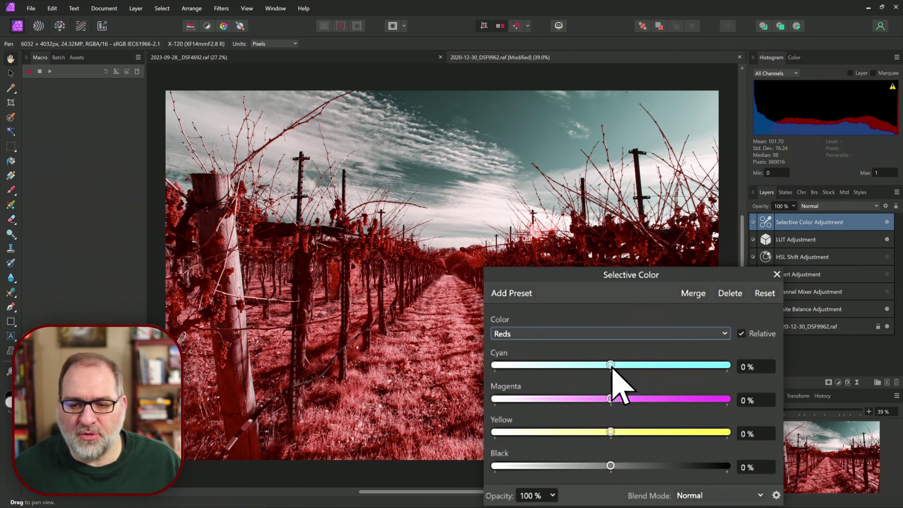
{"action": "mouse_move", "coordinate": [611, 366]}
{"action": "left_mouse_down"}
{"action": "mouse_move", "coordinate": [686, 373]}
{"action": "mouse_move", "coordinate": [576, 373]}
{"action": "mouse_move", "coordinate": [661, 400]}
{"action": "mouse_move", "coordinate": [614, 400]}
{"action": "left_mouse_up"}
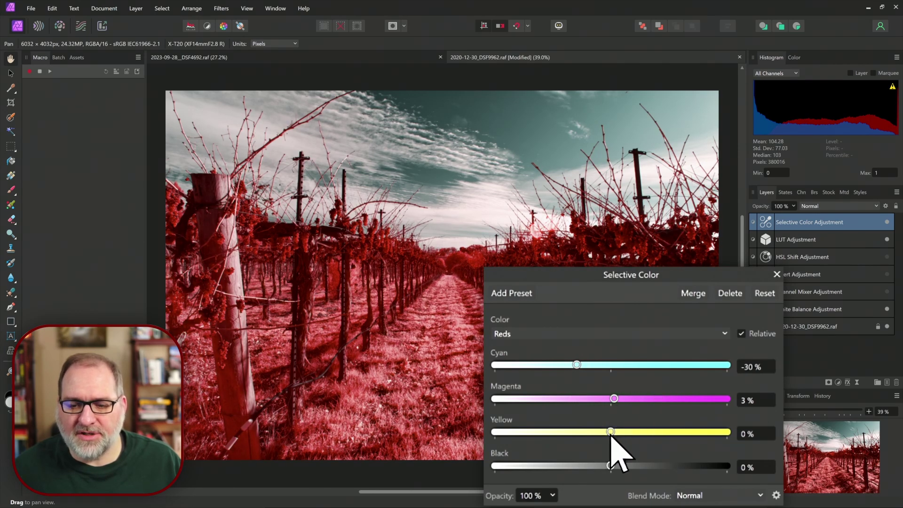
{"action": "mouse_move", "coordinate": [611, 431]}
{"action": "left_mouse_down"}
{"action": "mouse_move", "coordinate": [632, 433]}
{"action": "mouse_move", "coordinate": [586, 435]}
{"action": "mouse_move", "coordinate": [611, 423]}
{"action": "left_mouse_up"}
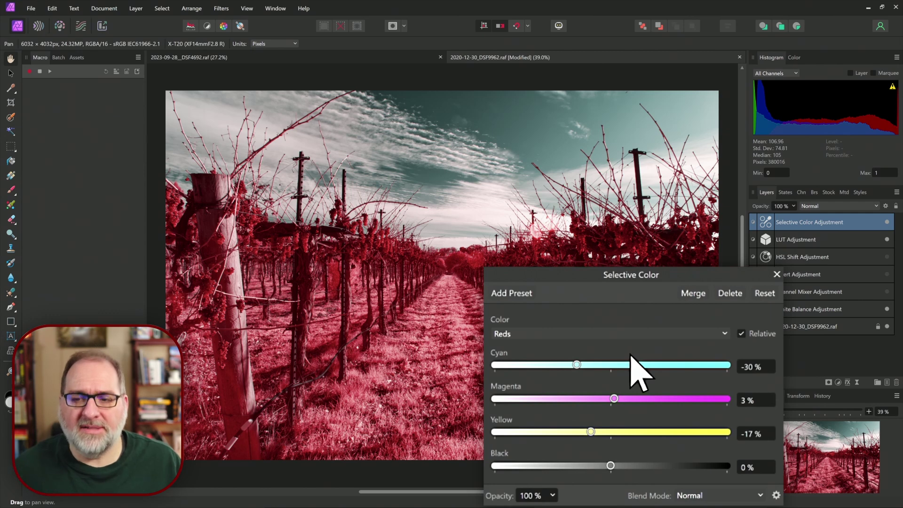
Add Color Balance: highlights Yellow/Blue -45%, shadows Cyan/Red -11% and Yellow/Blue 38%
{"action": "left_click", "coordinate": [727, 349]}
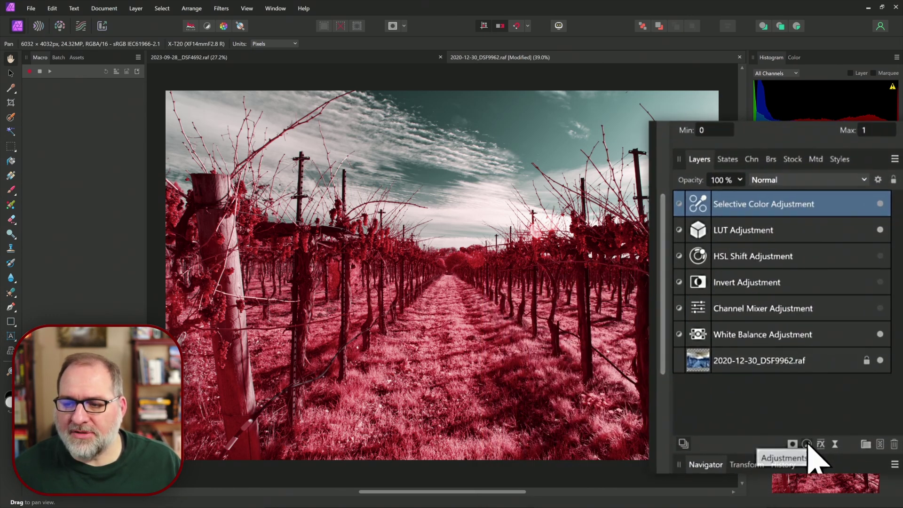
{"action": "left_click", "coordinate": [838, 382]}
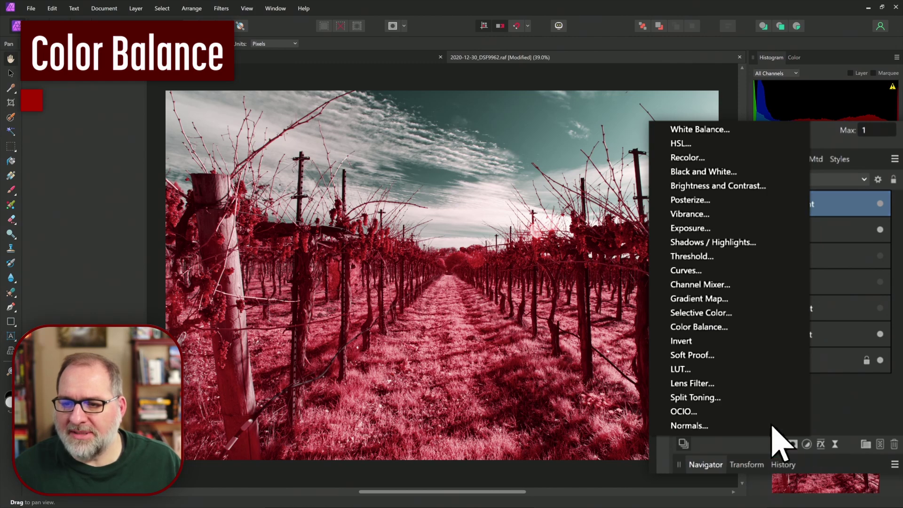
{"action": "left_click", "coordinate": [779, 312]}
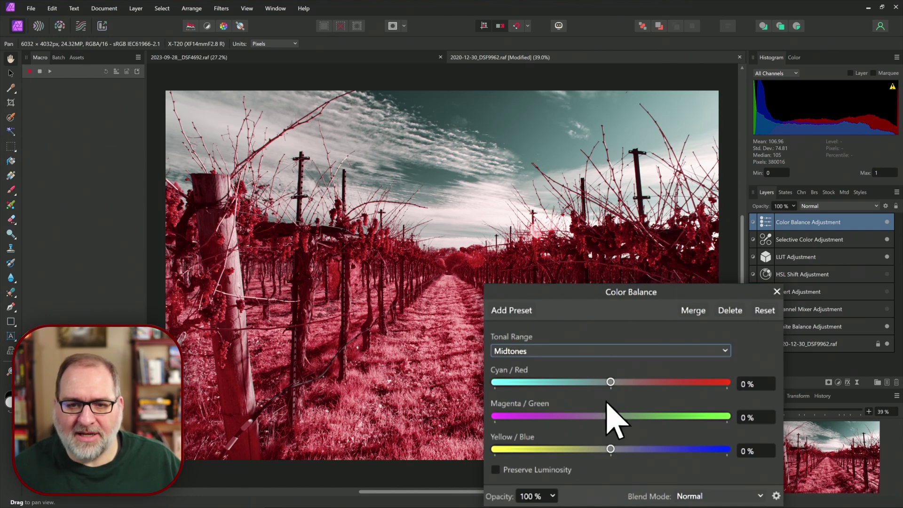
{"action": "left_click", "coordinate": [554, 350]}
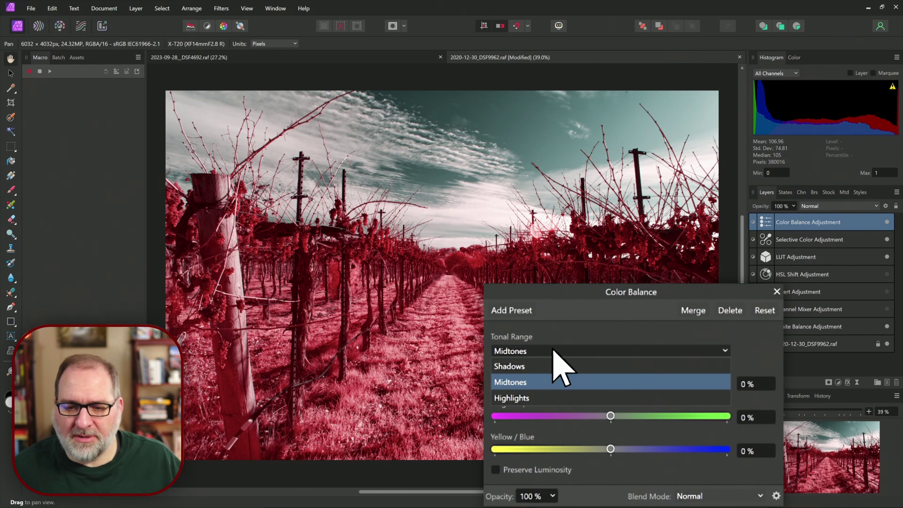
{"action": "left_click", "coordinate": [526, 397]}
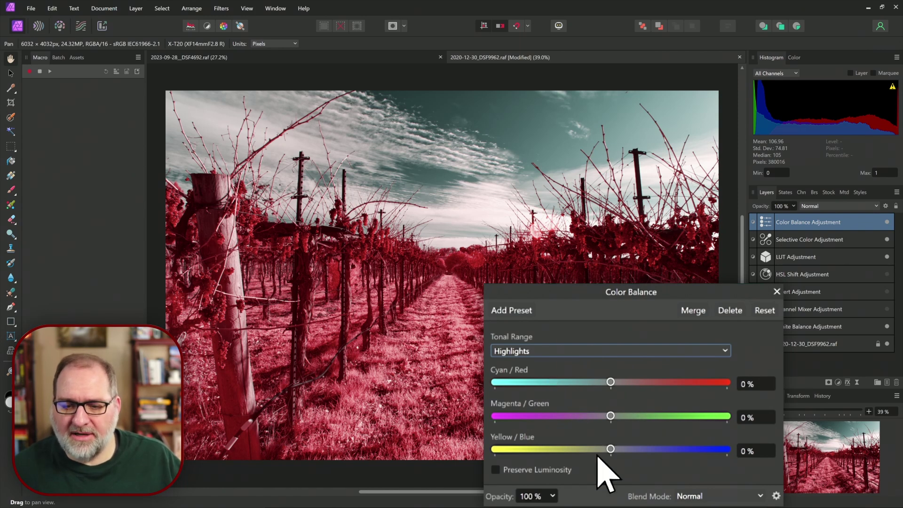
{"action": "left_click_drag", "start_coordinate": [608, 452], "coordinate": [555, 451]}
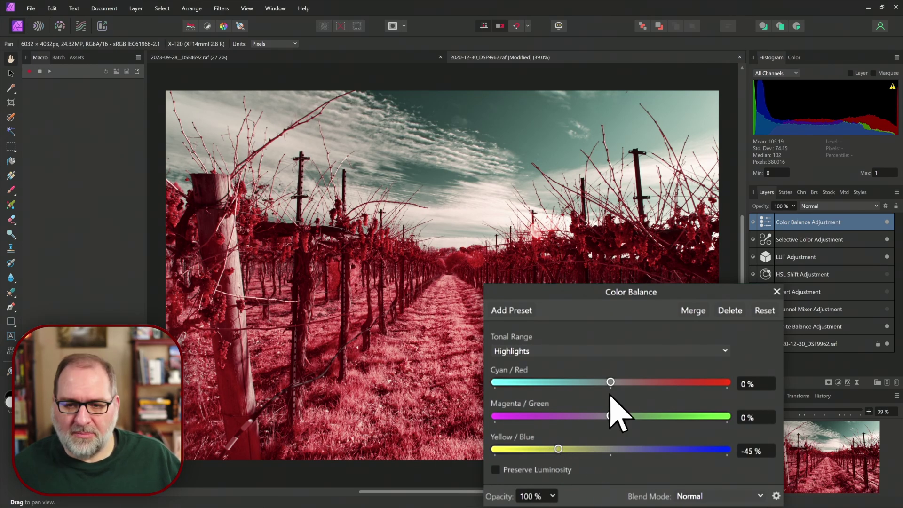
{"action": "left_click", "coordinate": [552, 351]}
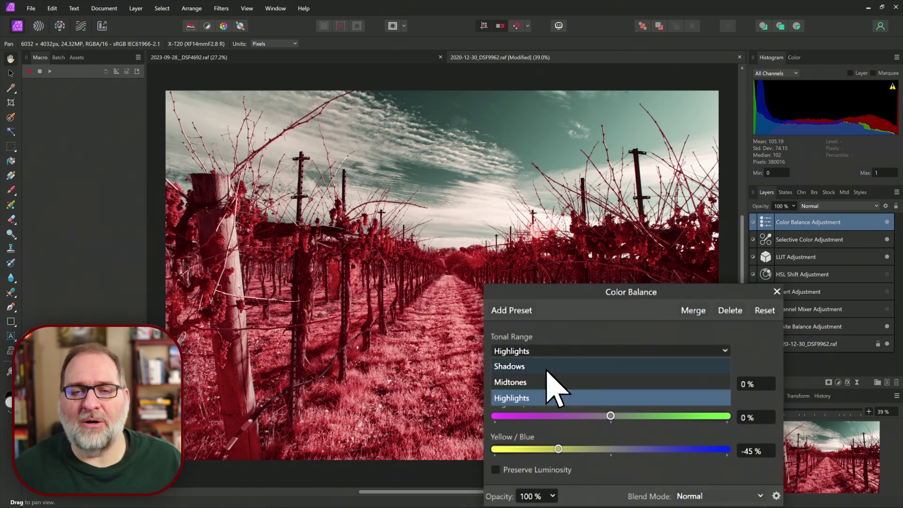
{"action": "left_click", "coordinate": [547, 368]}
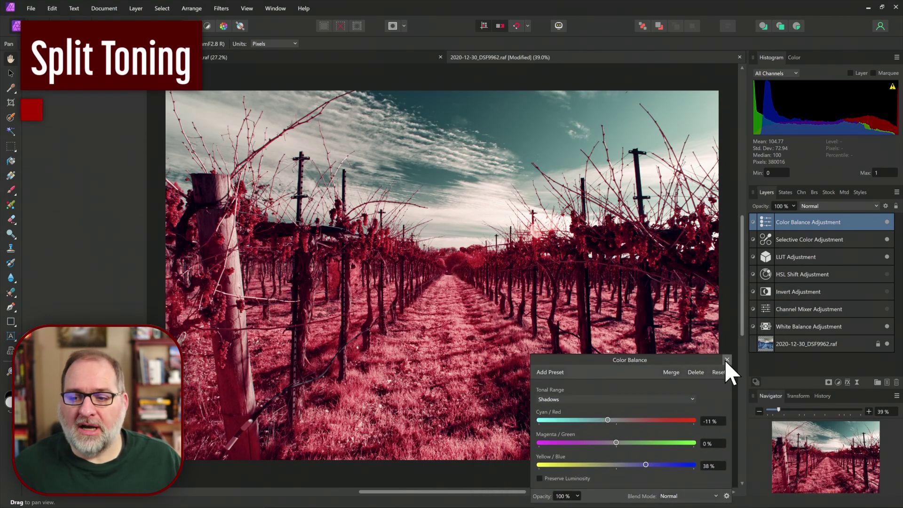
{"action": "left_click", "coordinate": [727, 361]}
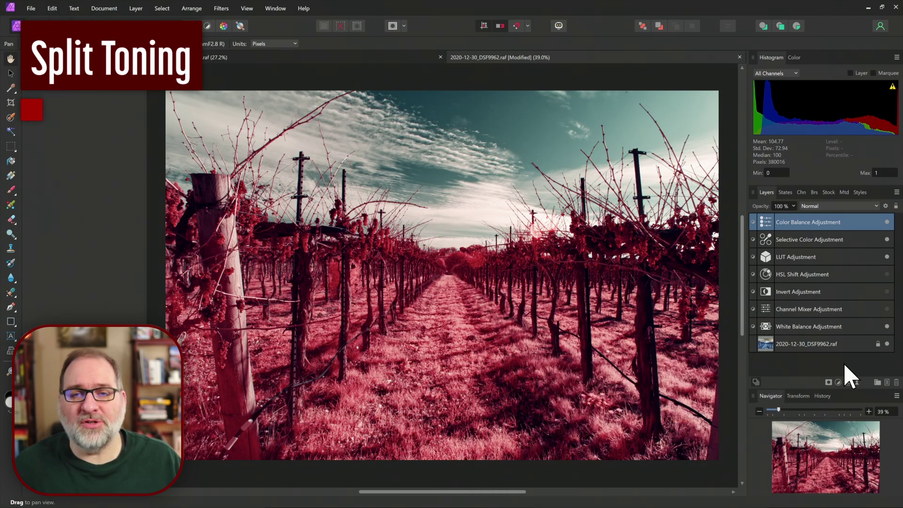
Add Split Toning with highlights hue ~59° at 48% and shadows hue ~241° at 46%
{"action": "left_click", "coordinate": [837, 387]}
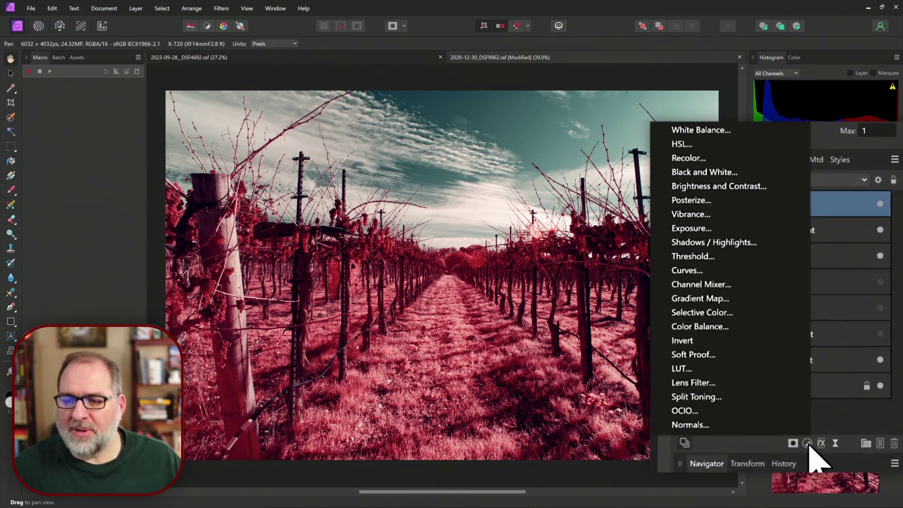
{"action": "left_click", "coordinate": [705, 398]}
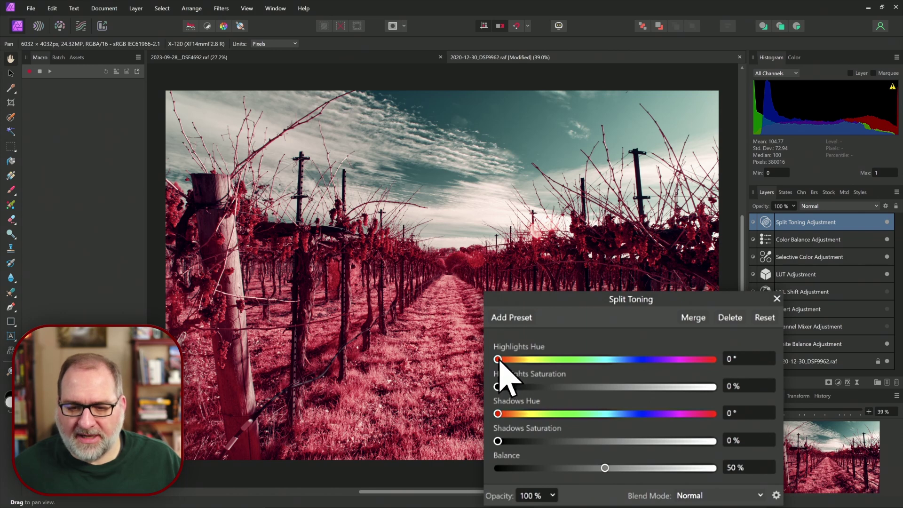
{"action": "mouse_move", "coordinate": [498, 359]}
{"action": "left_mouse_down"}
{"action": "mouse_move", "coordinate": [559, 360]}
{"action": "mouse_move", "coordinate": [506, 360]}
{"action": "mouse_move", "coordinate": [543, 360]}
{"action": "mouse_move", "coordinate": [512, 388]}
{"action": "mouse_move", "coordinate": [600, 390]}
{"action": "left_mouse_up"}
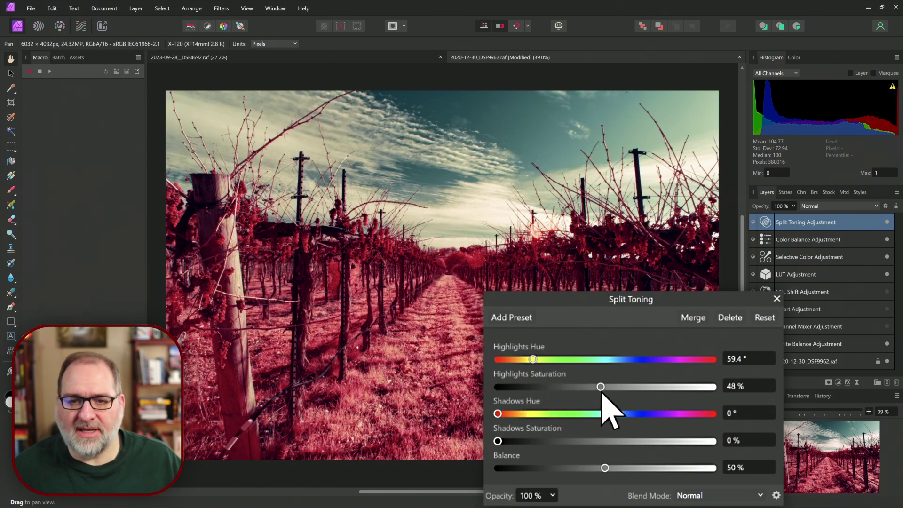
{"action": "left_click", "coordinate": [500, 413]}
{"action": "left_click_drag", "start_coordinate": [511, 415], "coordinate": [644, 429]}
{"action": "mouse_move", "coordinate": [520, 447]}
{"action": "left_mouse_down"}
{"action": "mouse_move", "coordinate": [655, 451]}
{"action": "mouse_move", "coordinate": [595, 448]}
{"action": "left_mouse_up"}
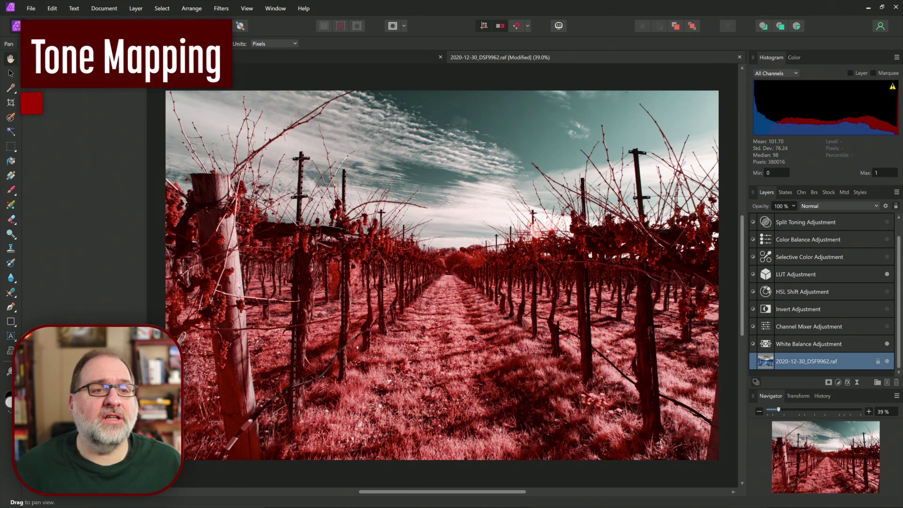
Take the vineyard pixel layer into the Tone Mapping persona after dismissing the layer alert
{"action": "left_click", "coordinate": [80, 26]}
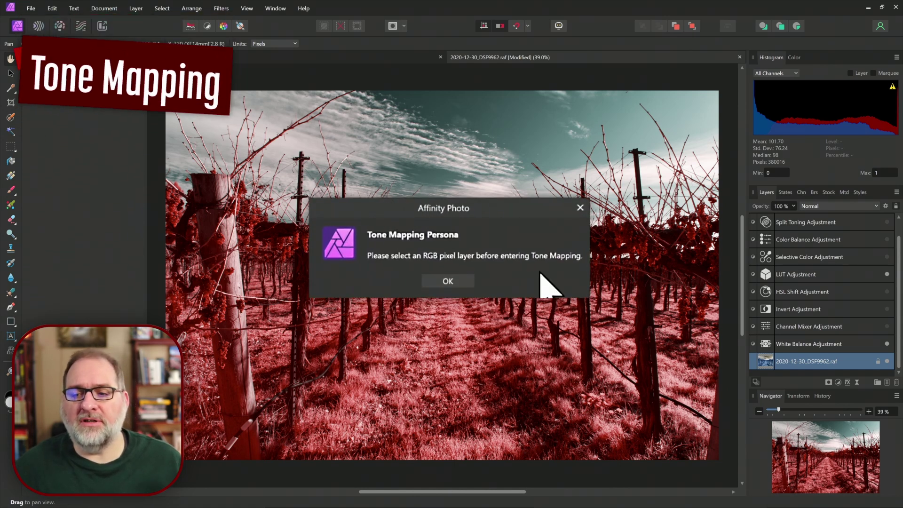
{"action": "left_click", "coordinate": [464, 281]}
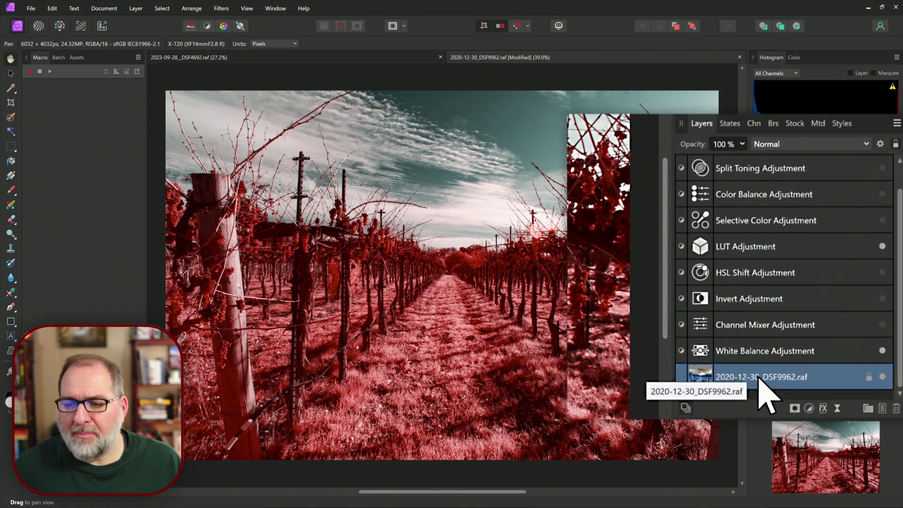
{"action": "right_click", "coordinate": [765, 396]}
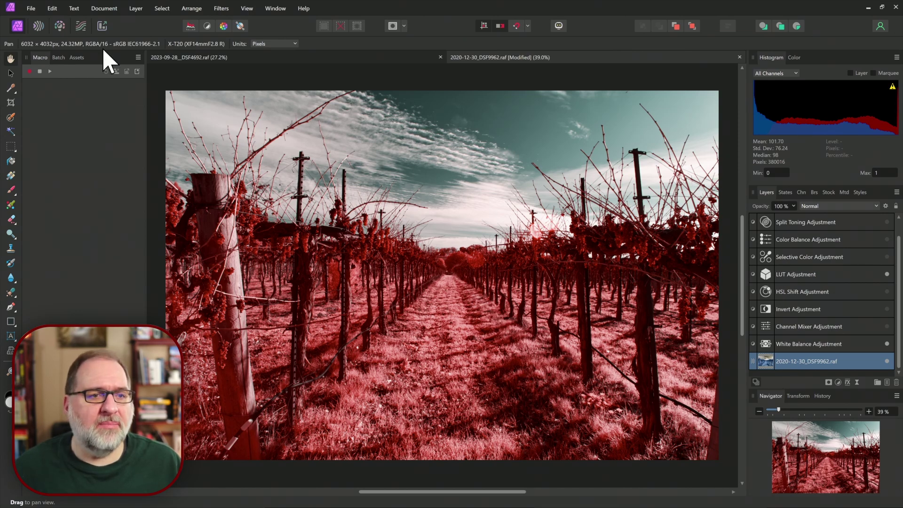
{"action": "left_click", "coordinate": [83, 28]}
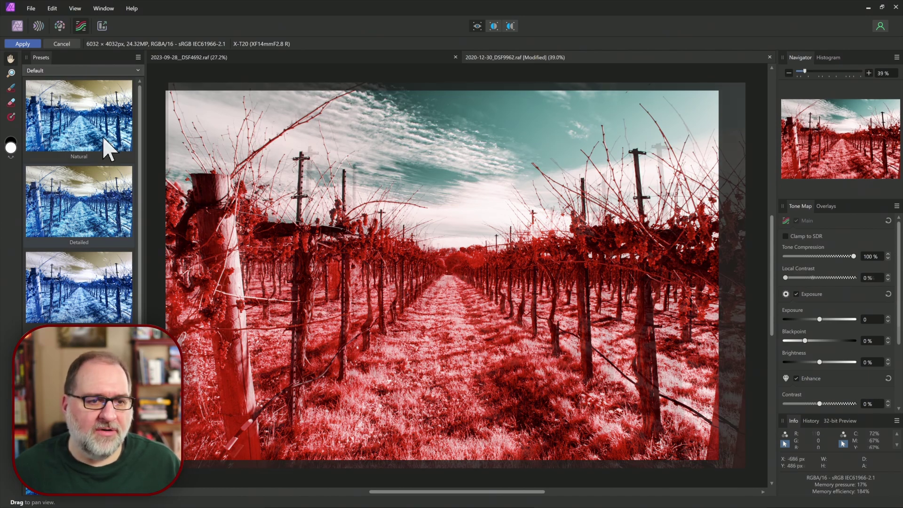
Apply the Detailed preset with tone compression at 96% and local contrast at 26%
{"action": "left_click", "coordinate": [114, 201]}
{"action": "left_click", "coordinate": [110, 289]}
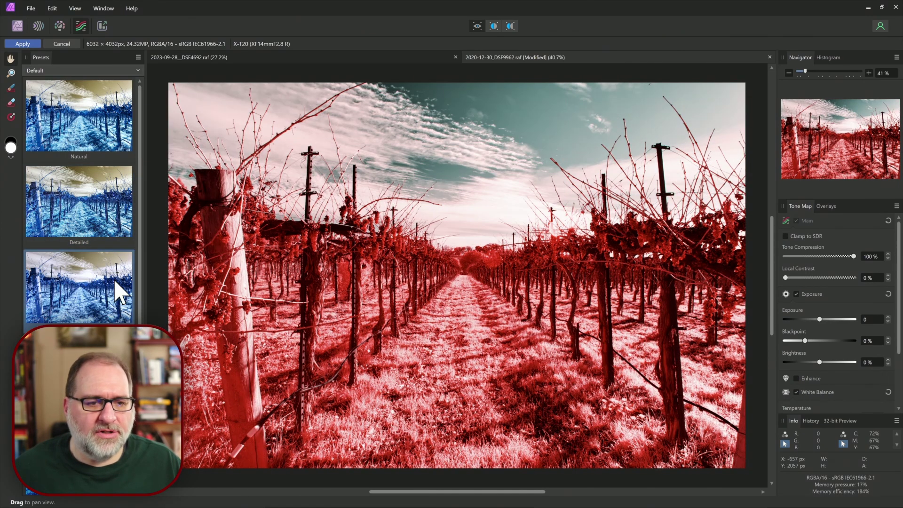
{"action": "scroll", "coordinate": [141, 279], "scroll_direction": "down", "scroll_amount": 1}
{"action": "scroll", "coordinate": [141, 268], "scroll_direction": "up", "scroll_amount": 1}
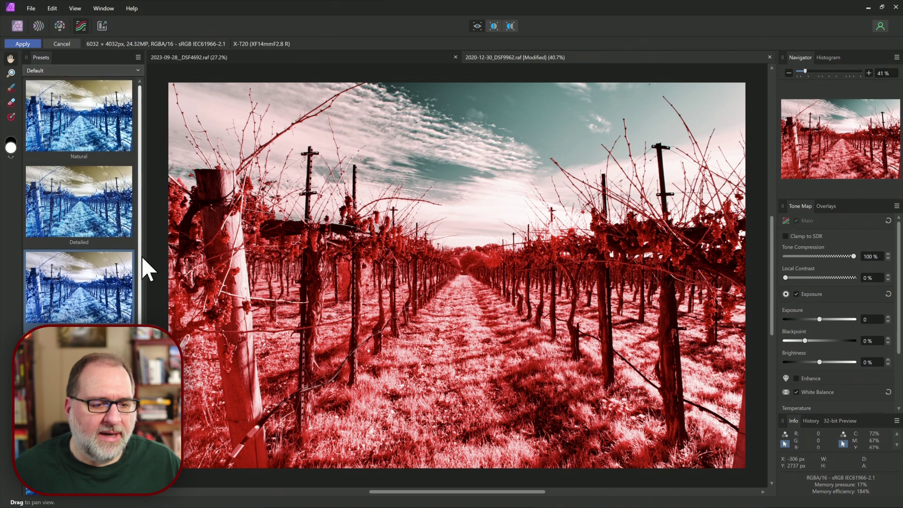
{"action": "left_click", "coordinate": [111, 216]}
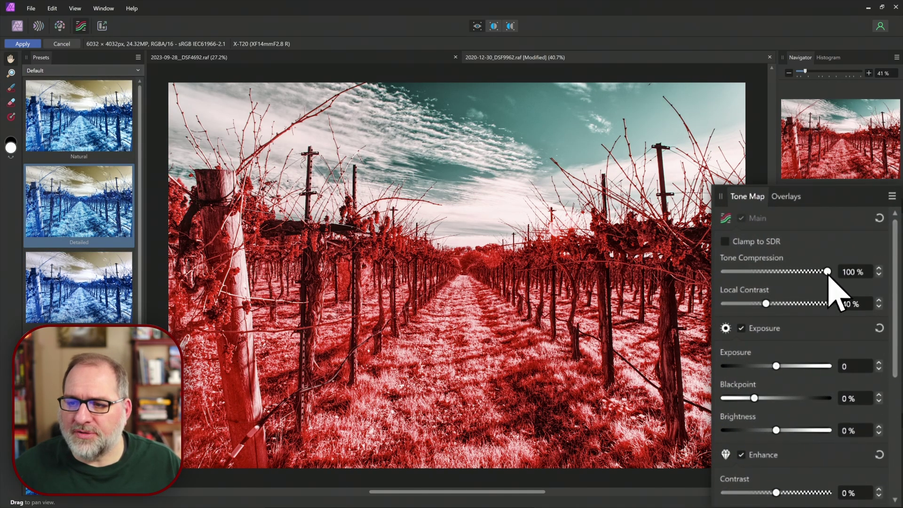
{"action": "mouse_move", "coordinate": [827, 272]}
{"action": "left_mouse_down"}
{"action": "mouse_move", "coordinate": [739, 272]}
{"action": "mouse_move", "coordinate": [825, 272]}
{"action": "mouse_move", "coordinate": [824, 294]}
{"action": "left_mouse_up"}
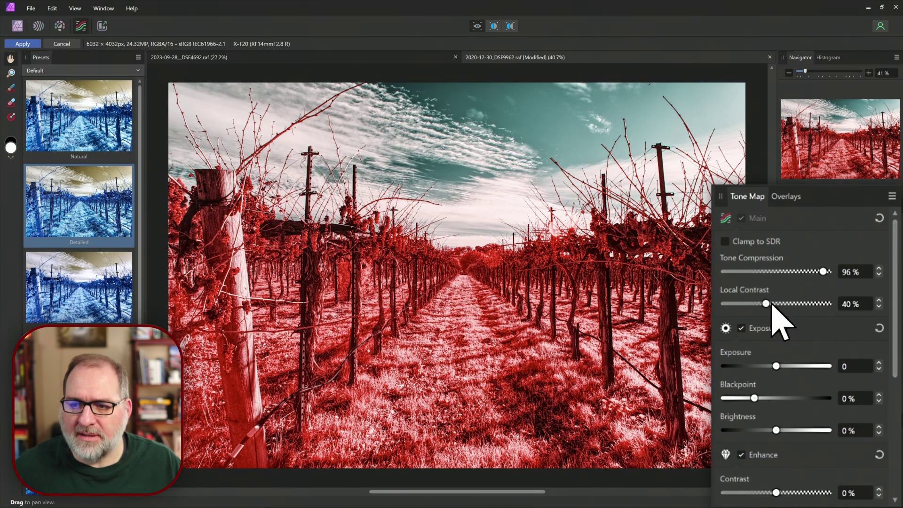
{"action": "mouse_move", "coordinate": [770, 306]}
{"action": "left_mouse_down"}
{"action": "mouse_move", "coordinate": [847, 305]}
{"action": "mouse_move", "coordinate": [721, 305]}
{"action": "mouse_move", "coordinate": [828, 304]}
{"action": "mouse_move", "coordinate": [721, 321]}
{"action": "mouse_move", "coordinate": [738, 327]}
{"action": "mouse_move", "coordinate": [752, 316]}
{"action": "left_mouse_up"}
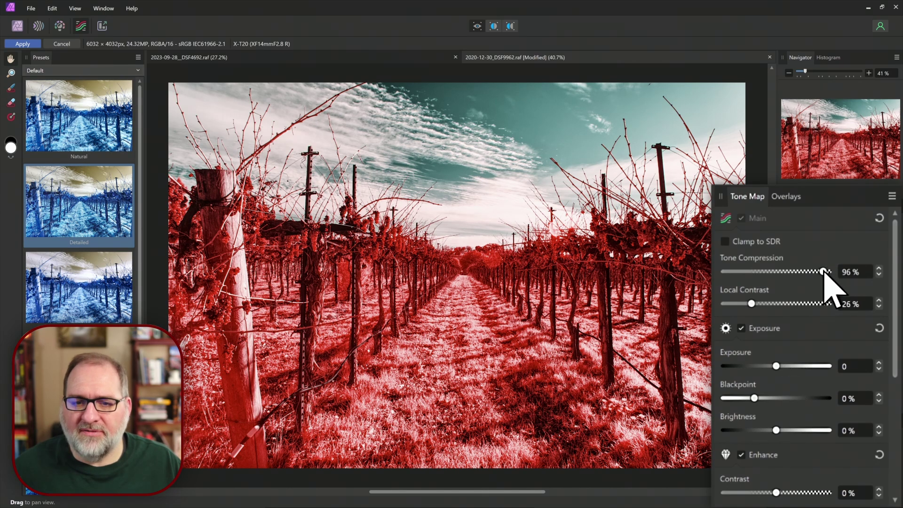
{"action": "mouse_move", "coordinate": [824, 272]}
{"action": "left_mouse_down"}
{"action": "mouse_move", "coordinate": [783, 271]}
{"action": "mouse_move", "coordinate": [824, 272]}
{"action": "left_mouse_up"}
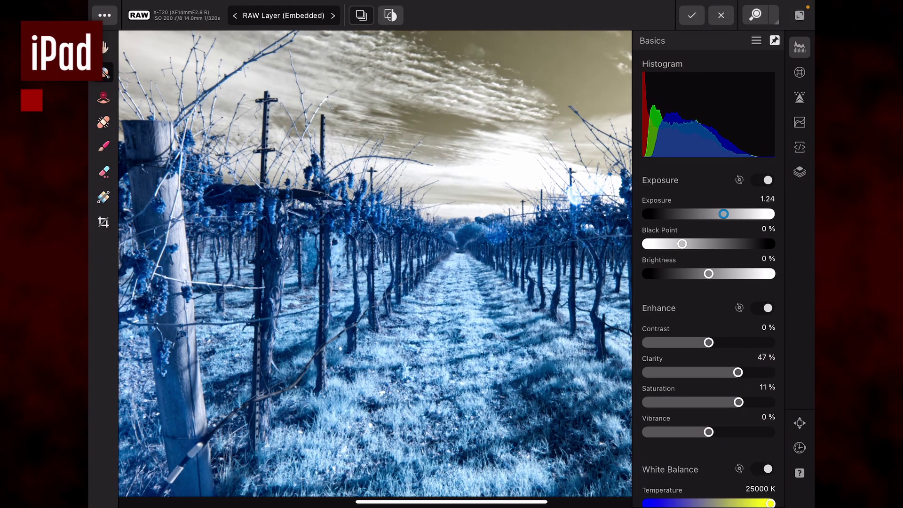
Set Exposure 1.09, Black Point 2%, Brightness -3%, Contrast 12%, Clarity 54%, Vibrance 12%
{"action": "left_click_drag", "start_coordinate": [723, 214], "coordinate": [721, 214]}
{"action": "left_click_drag", "start_coordinate": [681, 244], "coordinate": [689, 244]}
{"action": "left_click_drag", "start_coordinate": [709, 273], "coordinate": [701, 273]}
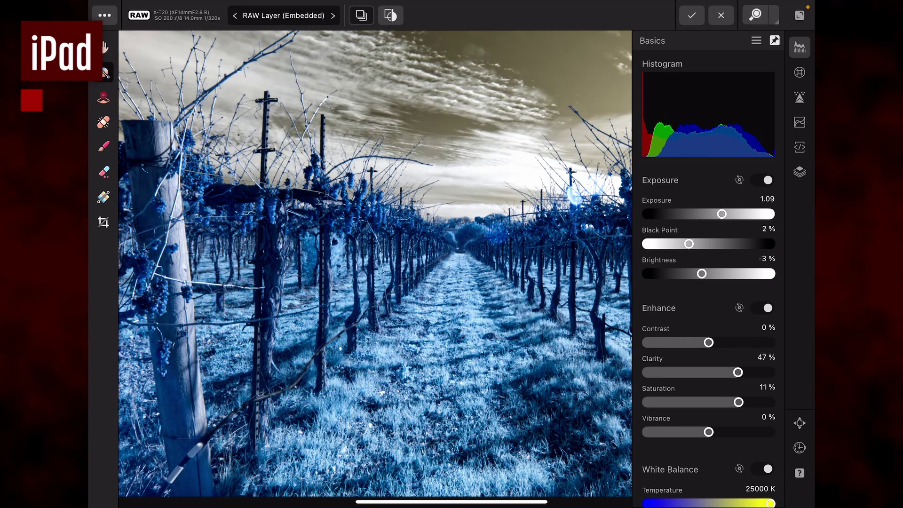
{"action": "left_click_drag", "start_coordinate": [709, 341], "coordinate": [724, 343]}
{"action": "left_click_drag", "start_coordinate": [738, 372], "coordinate": [742, 372]}
{"action": "left_click_drag", "start_coordinate": [708, 432], "coordinate": [715, 431]}
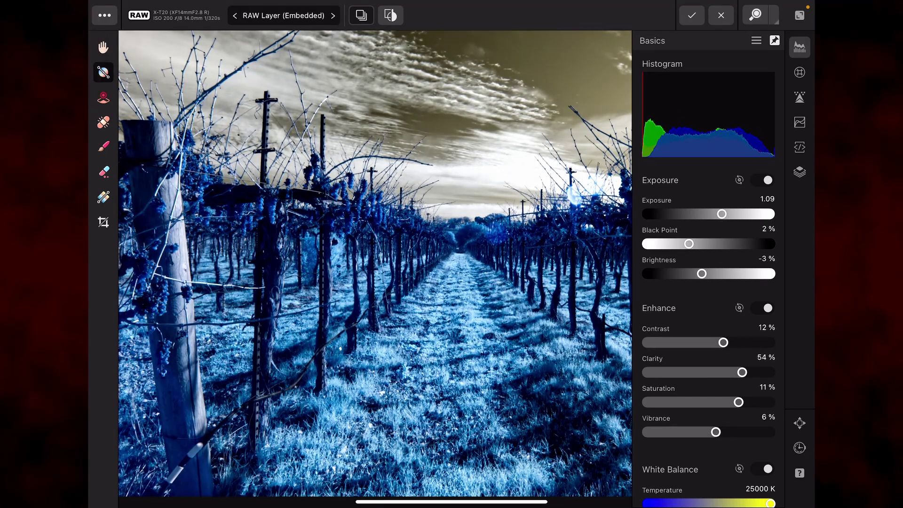
Review the Detail, Tone and Overlay panels, then apply the development
{"action": "left_click", "coordinate": [798, 97]}
{"action": "left_click", "coordinate": [799, 122]}
{"action": "left_click", "coordinate": [799, 171]}
{"action": "left_click", "coordinate": [799, 47]}
{"action": "left_click", "coordinate": [105, 15]}
{"action": "key", "text": "Escape"}
{"action": "left_click", "coordinate": [691, 15]}
Add a Channel Mixer adjustment from the Layers panel
{"action": "left_click", "coordinate": [799, 76]}
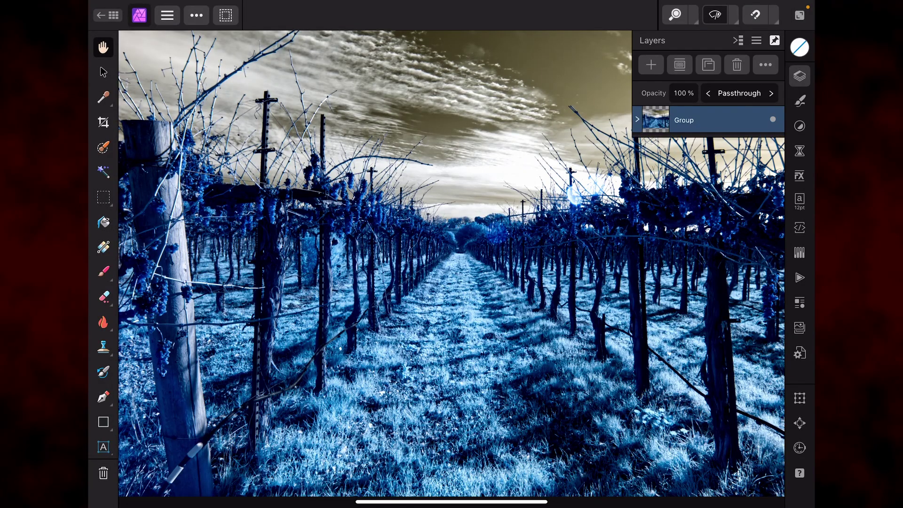
{"action": "left_click", "coordinate": [800, 125]}
{"action": "scroll", "coordinate": [725, 283], "scroll_direction": "down", "scroll_amount": 2}
{"action": "left_click", "coordinate": [725, 218]}
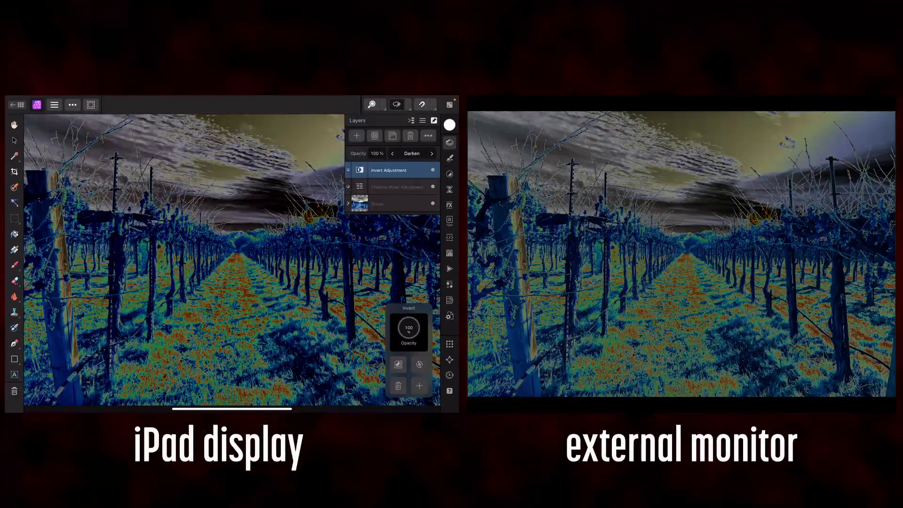
Cycle the Invert layer's blend mode through to Hue
{"action": "left_click", "coordinate": [431, 154]}
{"action": "left_click", "coordinate": [431, 153]}
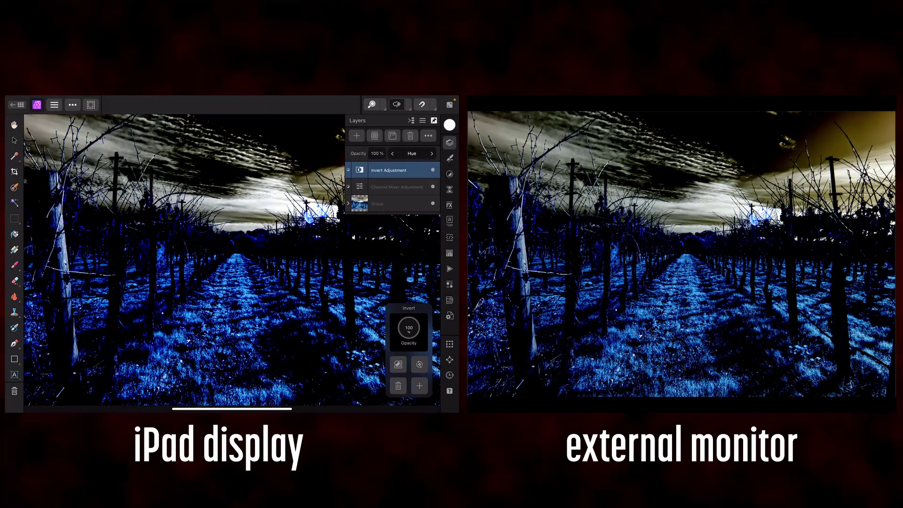
{"action": "left_click", "coordinate": [432, 154]}
Add a Brightness/Contrast adjustment with Brightness 29 and Contrast -6
{"action": "left_click", "coordinate": [449, 174]}
{"action": "scroll", "coordinate": [403, 276], "scroll_direction": "down", "scroll_amount": 2}
{"action": "left_click", "coordinate": [403, 222]}
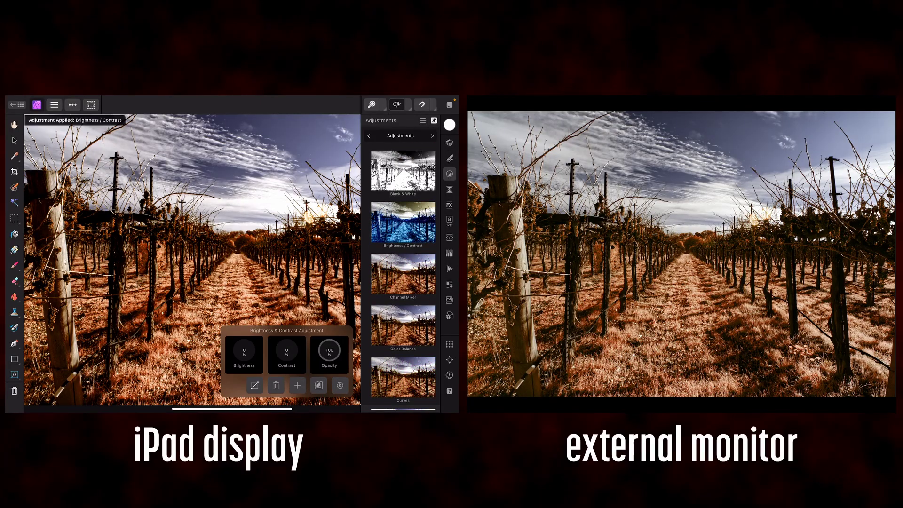
{"action": "left_click_drag", "start_coordinate": [245, 350], "coordinate": [282, 351]}
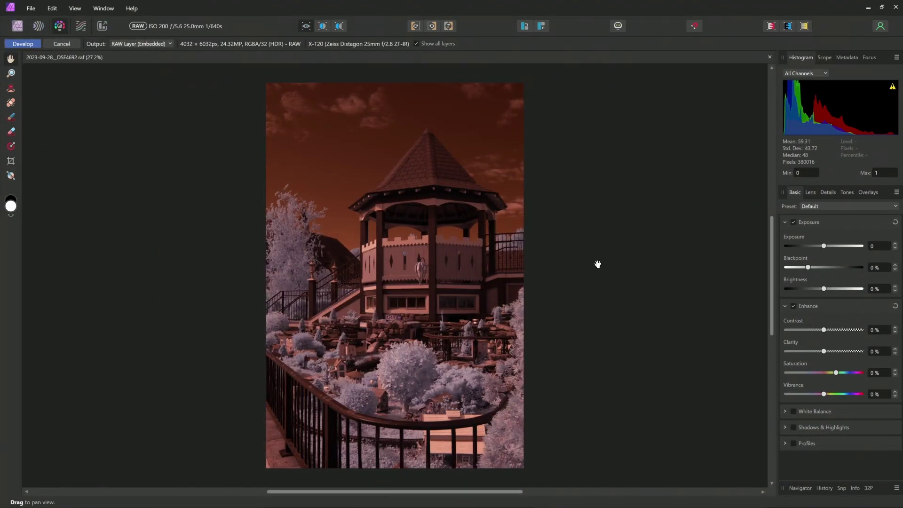
Raise Exposure to 1.418 and Blackpoint to 2%, and enable White Balance at 25000 K, tint 90%
{"action": "left_click_drag", "start_coordinate": [824, 246], "coordinate": [831, 245]}
{"action": "left_click", "coordinate": [11, 175]}
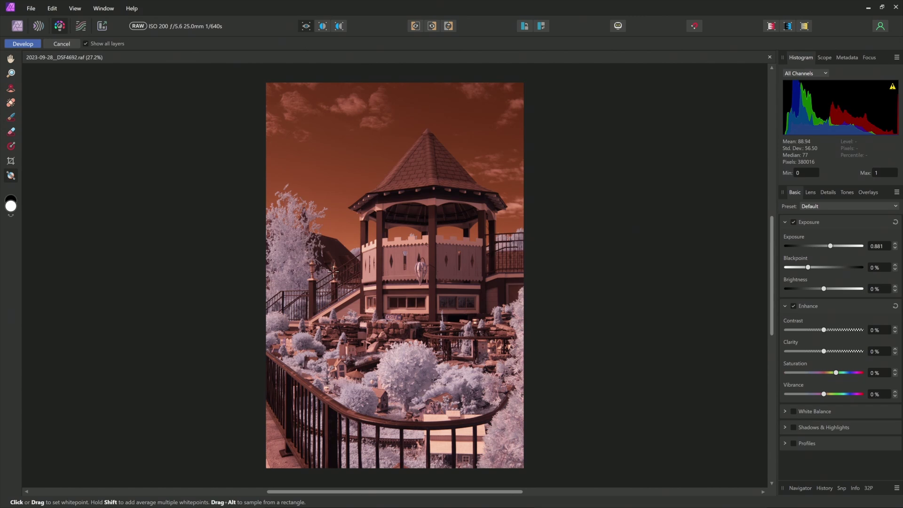
{"action": "left_click", "coordinate": [411, 240]}
{"action": "left_click_drag", "start_coordinate": [826, 246], "coordinate": [808, 268]}
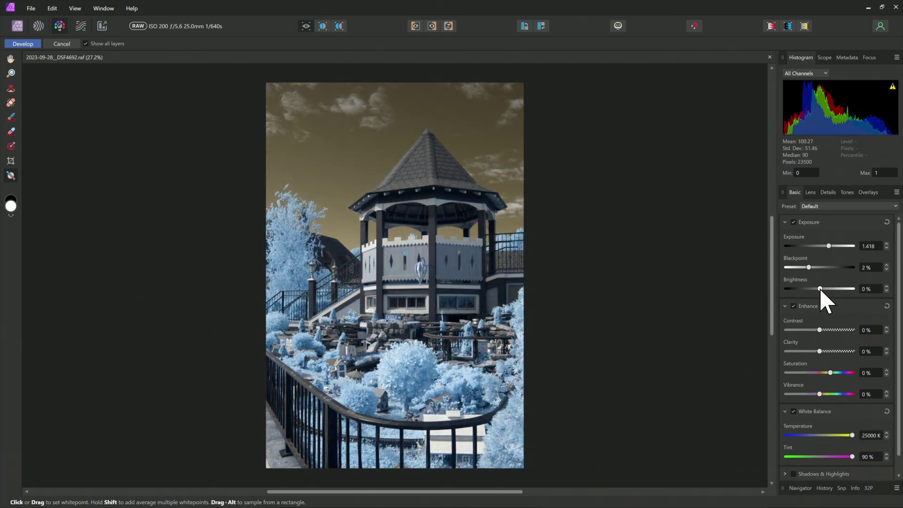
Set Contrast 6%, Clarity 30%, Saturation 8%, Vibrance 18% and Shadows 37%
{"action": "left_click_drag", "start_coordinate": [819, 329], "coordinate": [823, 330]}
{"action": "left_click", "coordinate": [828, 351]}
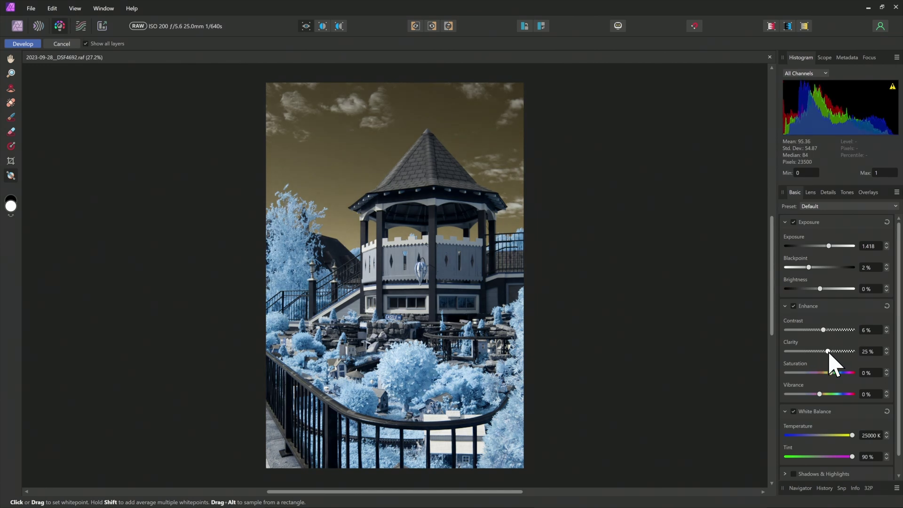
{"action": "left_click", "coordinate": [833, 373]}
{"action": "left_click_drag", "start_coordinate": [821, 395], "coordinate": [832, 394]}
{"action": "scroll", "coordinate": [811, 316], "scroll_direction": "down", "scroll_amount": 1}
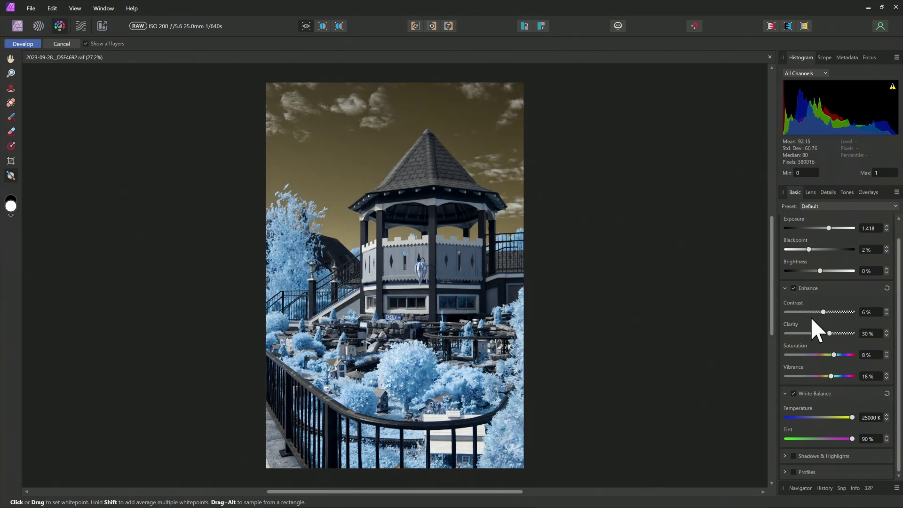
{"action": "scroll", "coordinate": [826, 438], "scroll_direction": "down", "scroll_amount": 3}
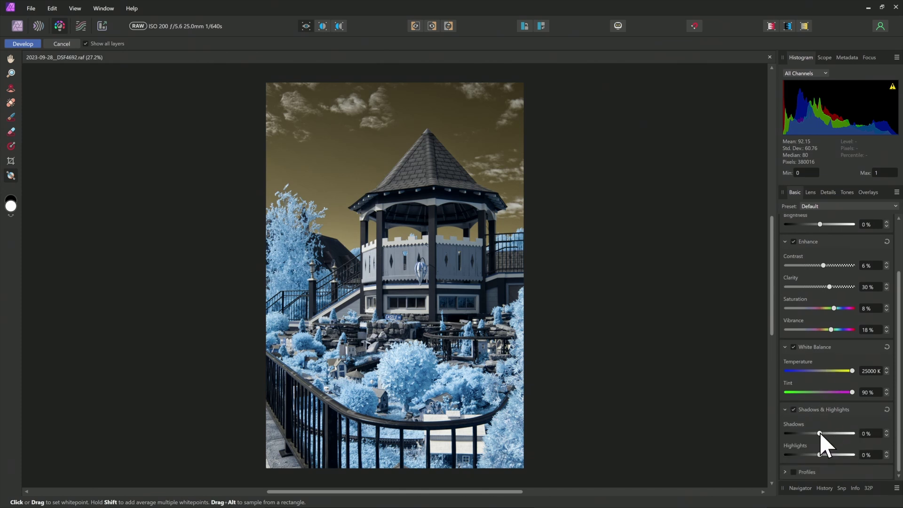
{"action": "mouse_move", "coordinate": [821, 433]}
{"action": "left_mouse_down"}
{"action": "mouse_move", "coordinate": [832, 434]}
{"action": "mouse_move", "coordinate": [822, 456]}
{"action": "left_mouse_up"}
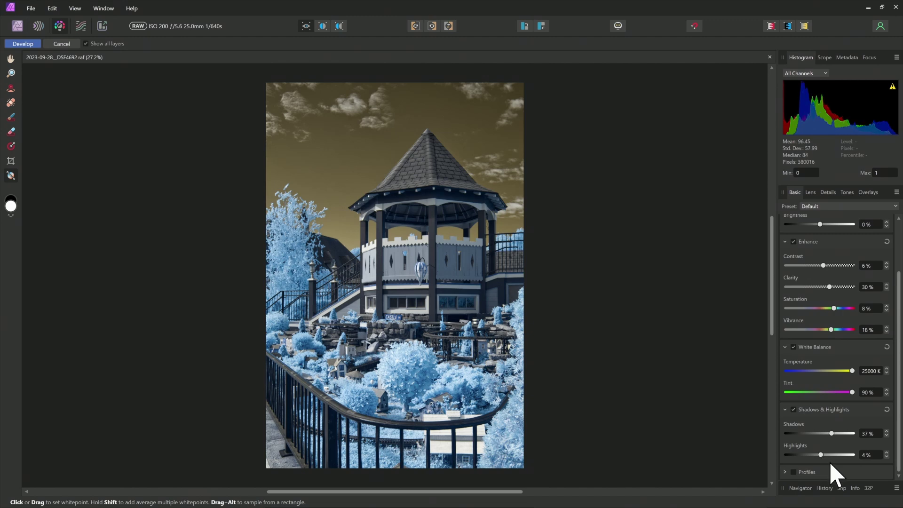
Finish developing the gazebo RAW and add a Channel Mixer adjustment
{"action": "left_click", "coordinate": [26, 45]}
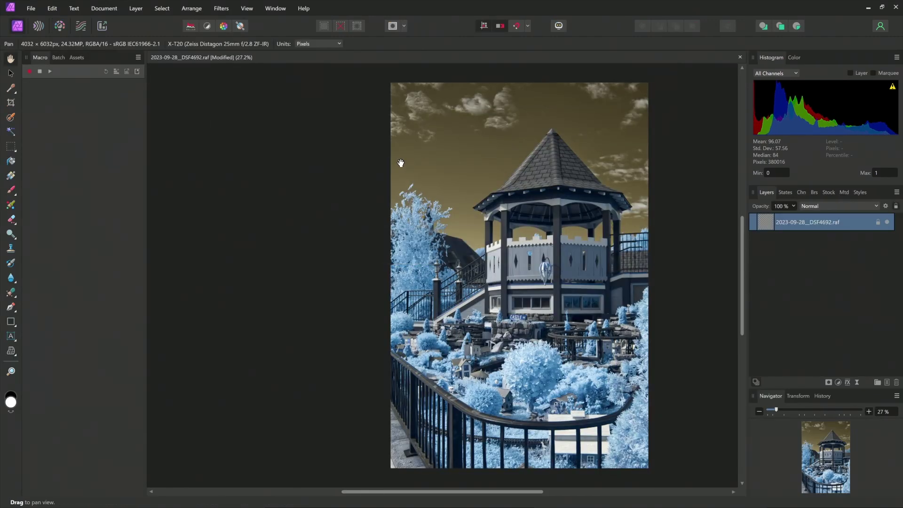
{"action": "left_click", "coordinate": [838, 381]}
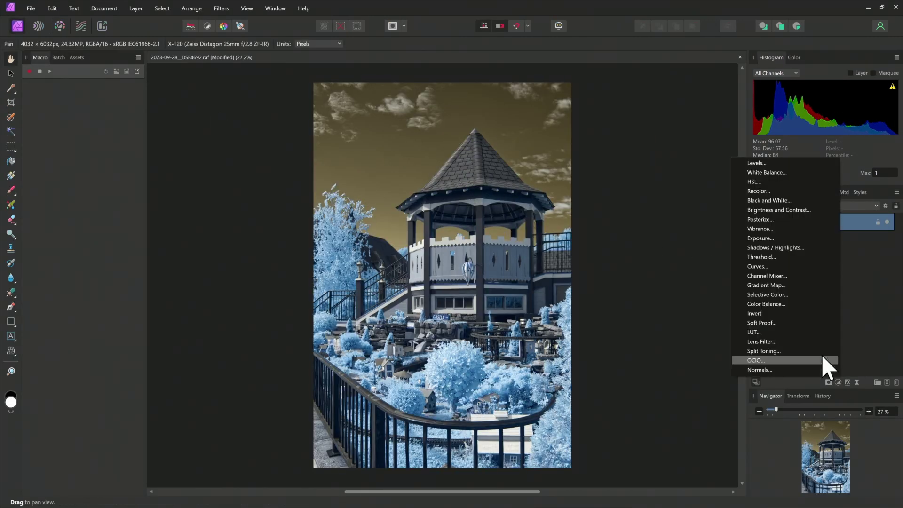
{"action": "left_click", "coordinate": [792, 277]}
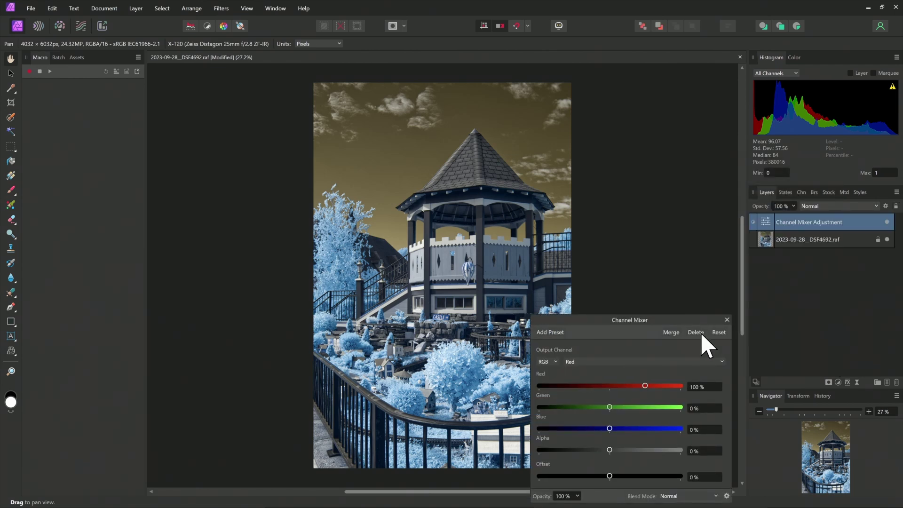
Set Channel Mixer Red output to R0/B100 and Blue output to R100/B0
{"action": "left_click", "coordinate": [705, 387]}
{"action": "type", "text": "0"}
{"action": "key", "text": "Return"}
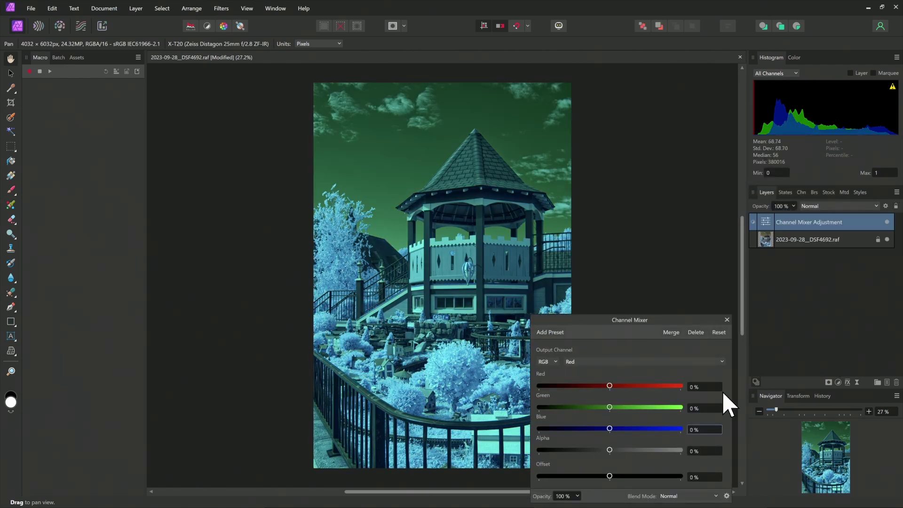
{"action": "type", "text": "100"}
{"action": "key", "text": "Return"}
{"action": "left_click", "coordinate": [587, 361]}
{"action": "left_click", "coordinate": [588, 389]}
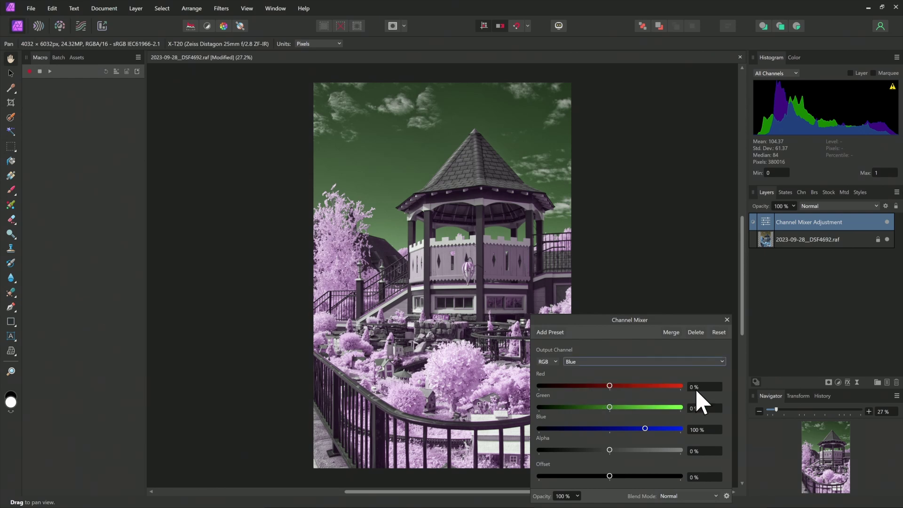
{"action": "left_click", "coordinate": [697, 387]}
{"action": "type", "text": "100"}
{"action": "key", "text": "Return"}
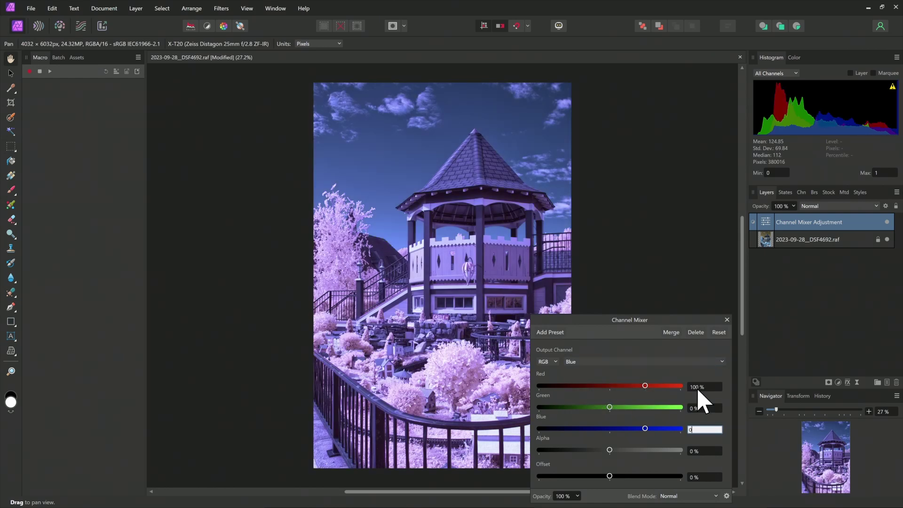
{"action": "key", "text": "Return"}
{"action": "left_click", "coordinate": [726, 320]}
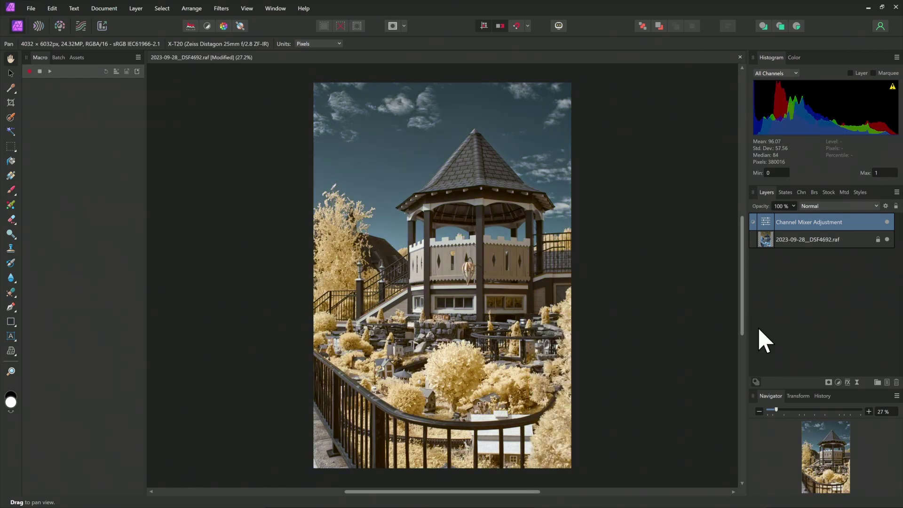
Add Color Balance, shifting highlights toward yellow and cyan and shadows toward blue
{"action": "left_click", "coordinate": [837, 382]}
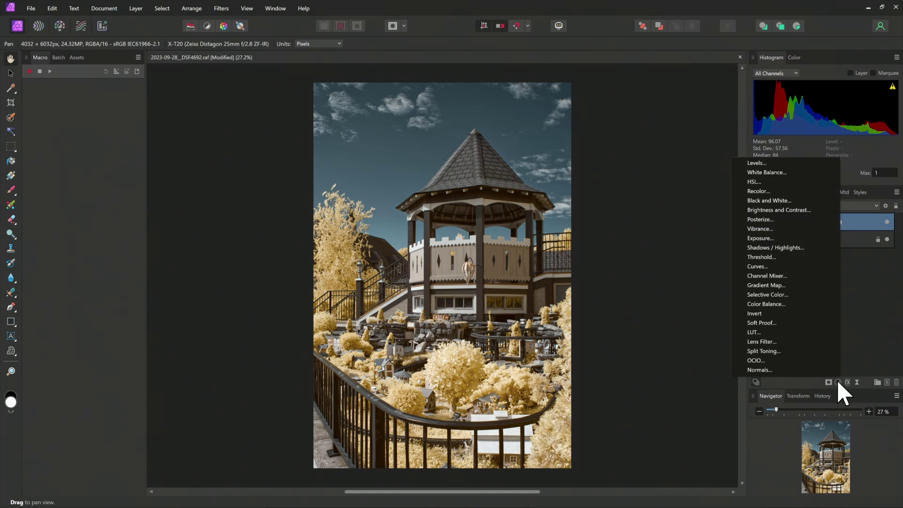
{"action": "left_click", "coordinate": [769, 304]}
{"action": "left_click", "coordinate": [596, 399]}
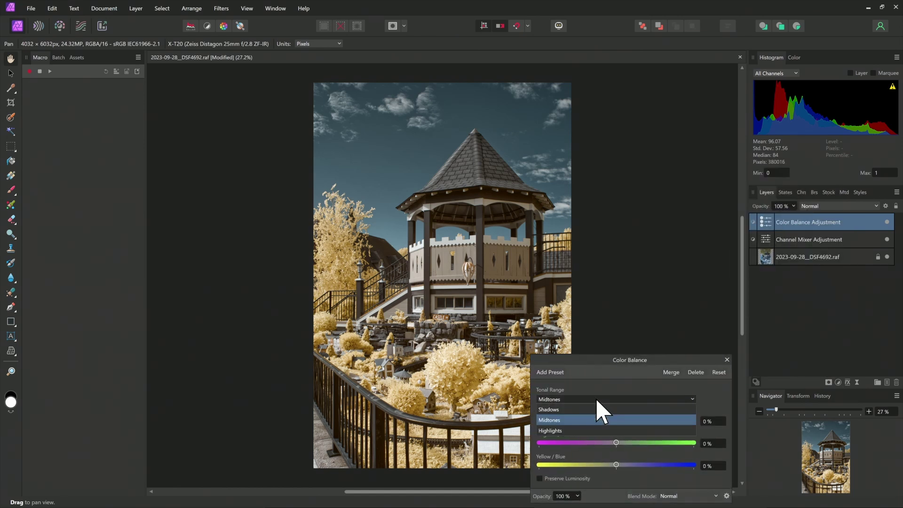
{"action": "left_click", "coordinate": [566, 431]}
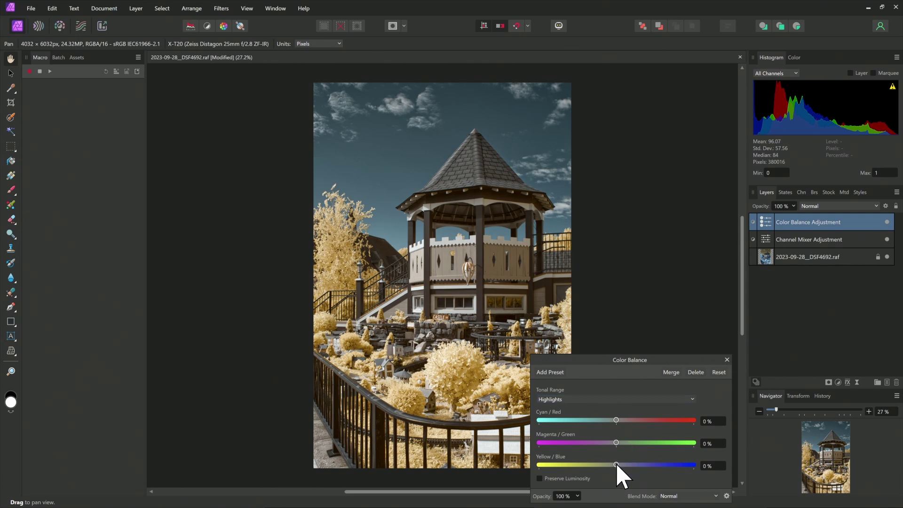
{"action": "left_click_drag", "start_coordinate": [616, 465], "coordinate": [598, 466]}
{"action": "left_click_drag", "start_coordinate": [620, 422], "coordinate": [604, 426]}
{"action": "left_click", "coordinate": [568, 399]}
{"action": "left_click", "coordinate": [567, 423]}
{"action": "mouse_move", "coordinate": [616, 466]}
{"action": "left_mouse_down"}
{"action": "mouse_move", "coordinate": [642, 465]}
{"action": "mouse_move", "coordinate": [598, 445]}
{"action": "mouse_move", "coordinate": [643, 421]}
{"action": "mouse_move", "coordinate": [607, 420]}
{"action": "left_mouse_up"}
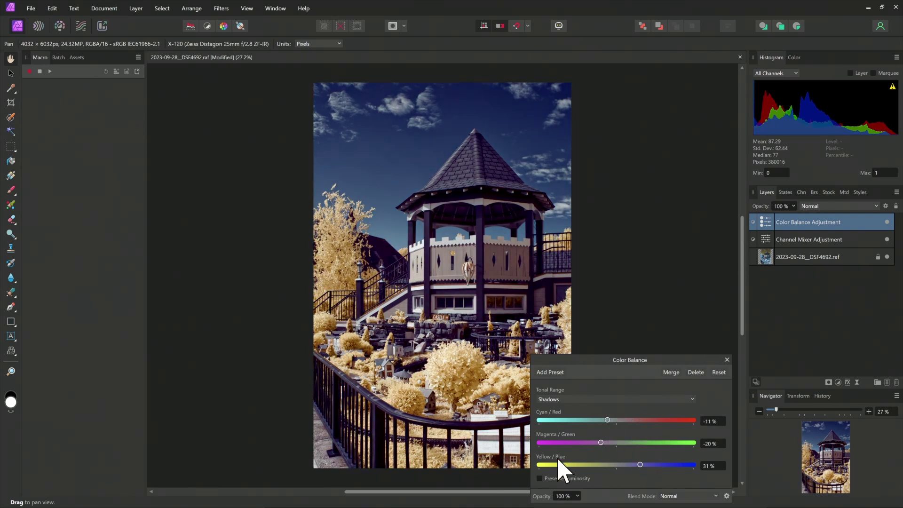
{"action": "left_click", "coordinate": [728, 361]}
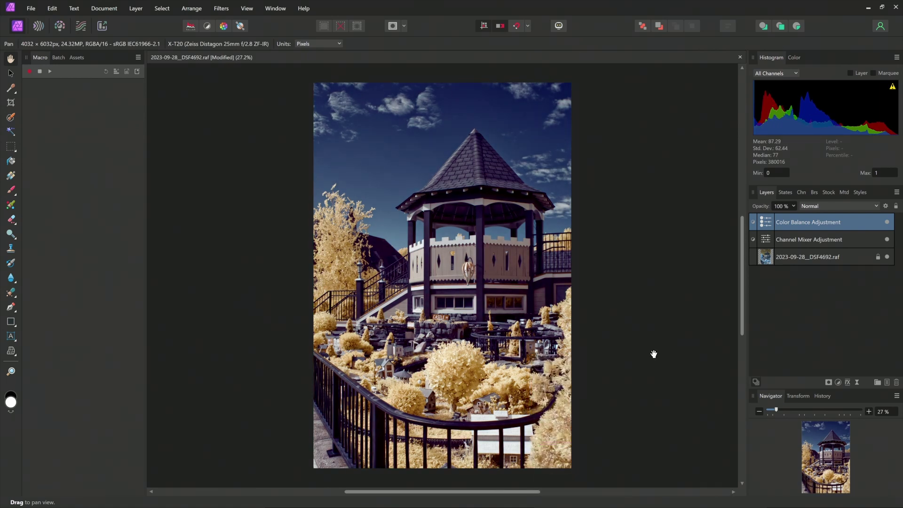
Set the Crop Tool to the 4:3 preset flipped to portrait 3:4 (3024 × 4032 px)
{"action": "left_click", "coordinate": [10, 102]}
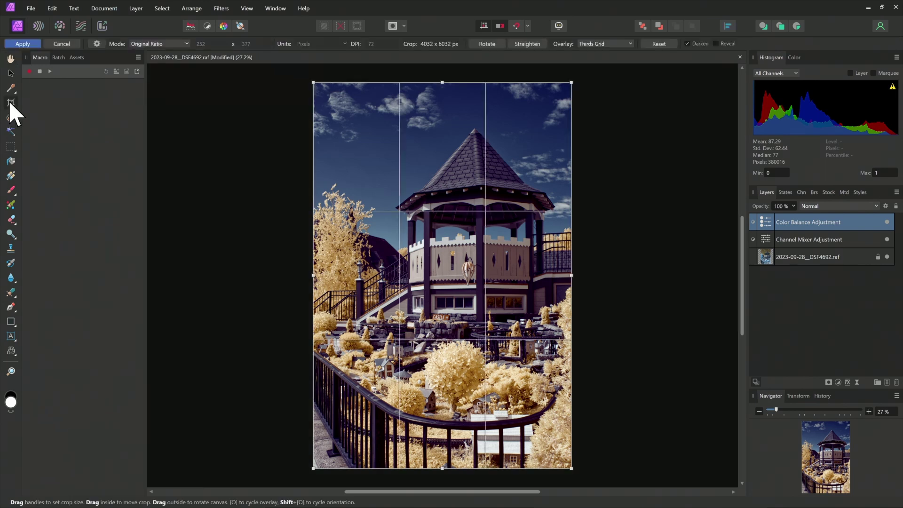
{"action": "left_click", "coordinate": [186, 46]}
{"action": "left_click", "coordinate": [166, 74]}
{"action": "left_click", "coordinate": [188, 45]}
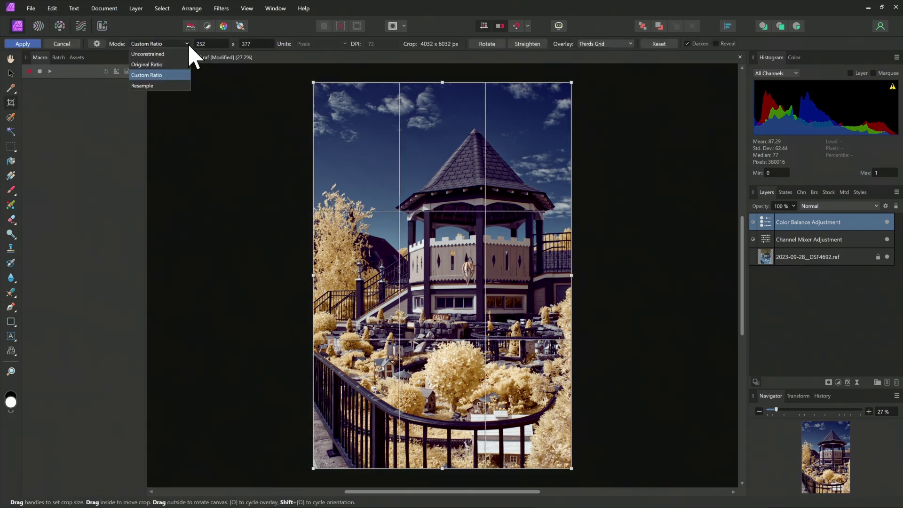
{"action": "left_click", "coordinate": [164, 66]}
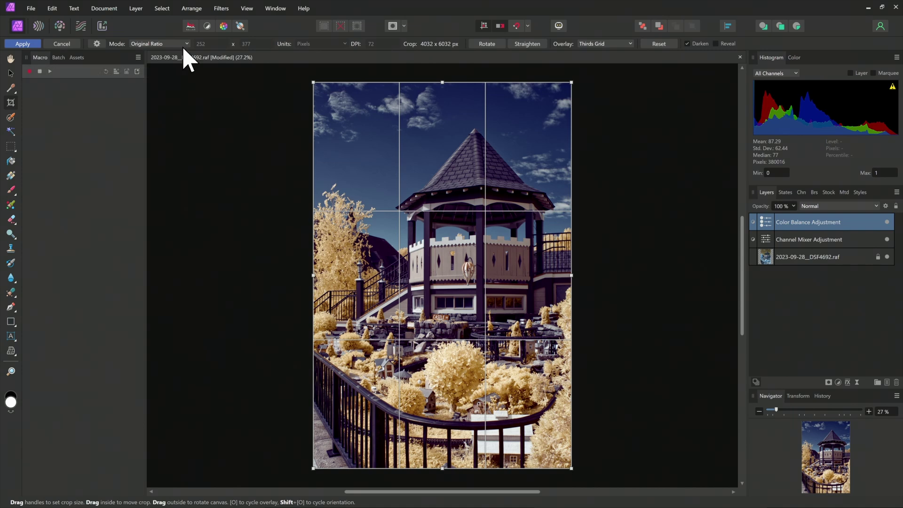
{"action": "left_click", "coordinate": [187, 43]}
{"action": "left_click", "coordinate": [156, 64]}
{"action": "left_click", "coordinate": [97, 44]}
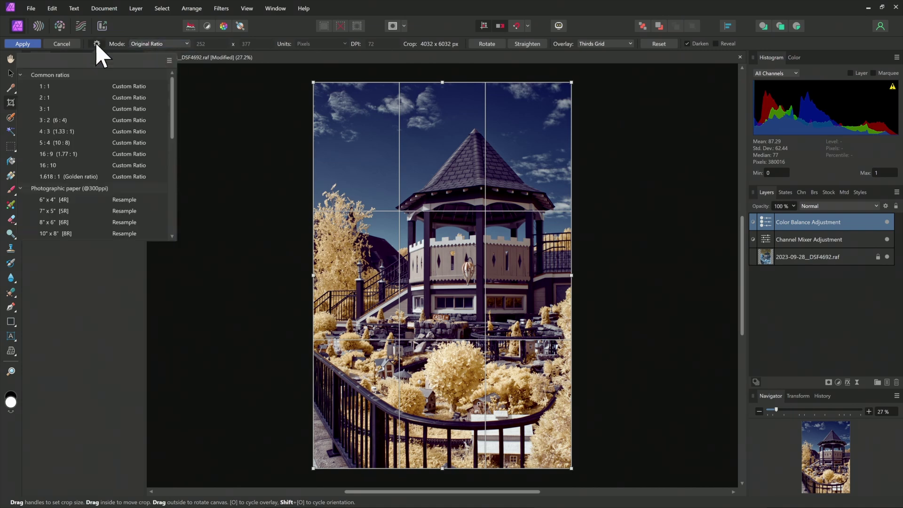
{"action": "left_click", "coordinate": [78, 132]}
{"action": "left_click", "coordinate": [487, 44]}
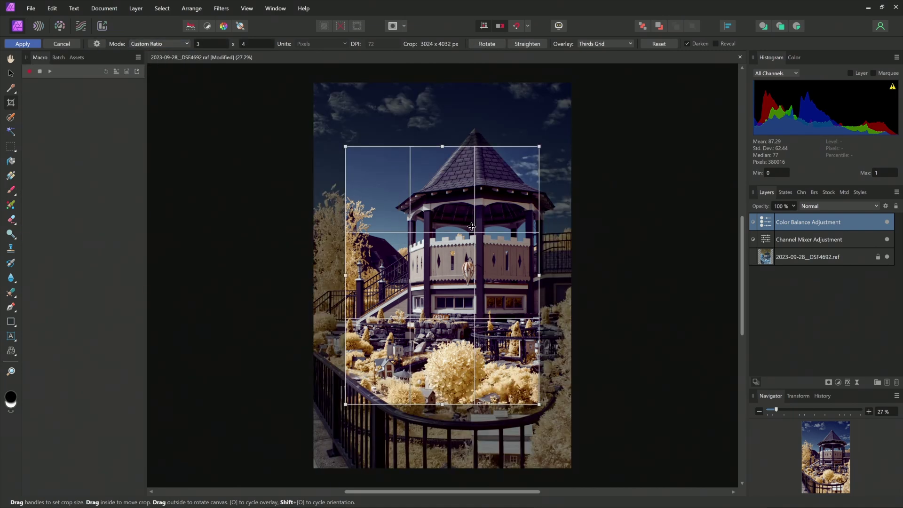